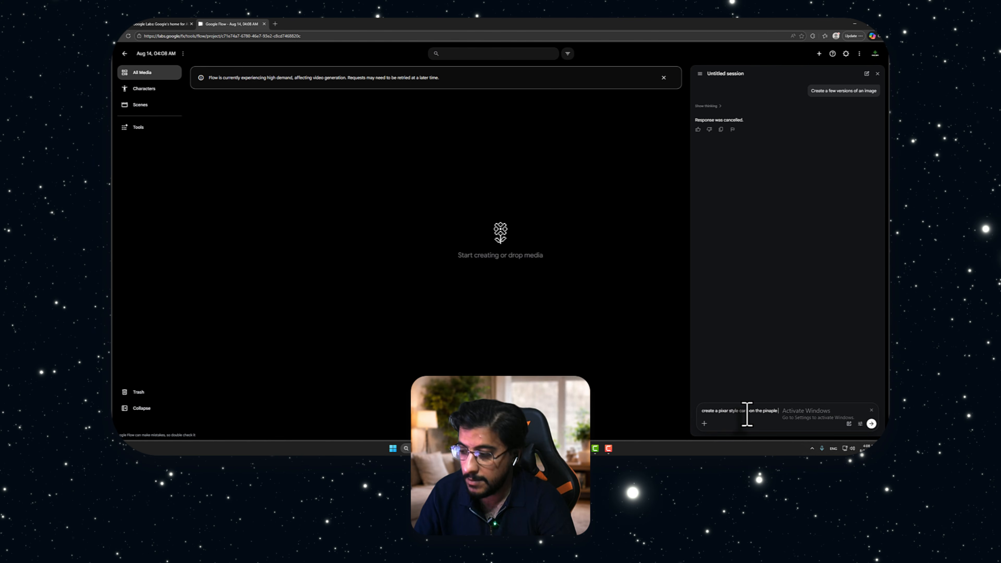
Prompt the agent for a Pixar-style cartoon of a pineapple man and a tomato woman standing together in Kurdish clothes
text(and)
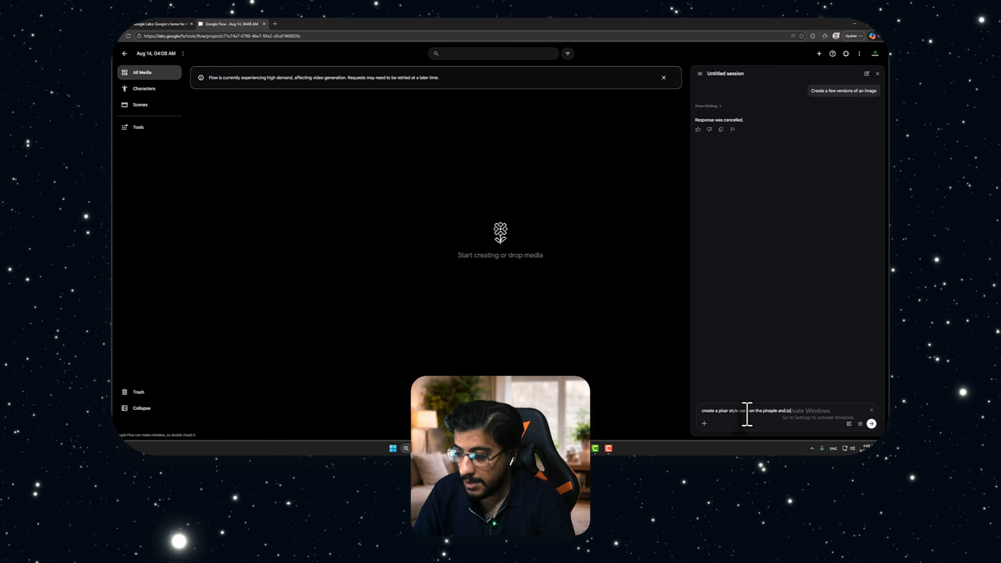
text( tomato sta)
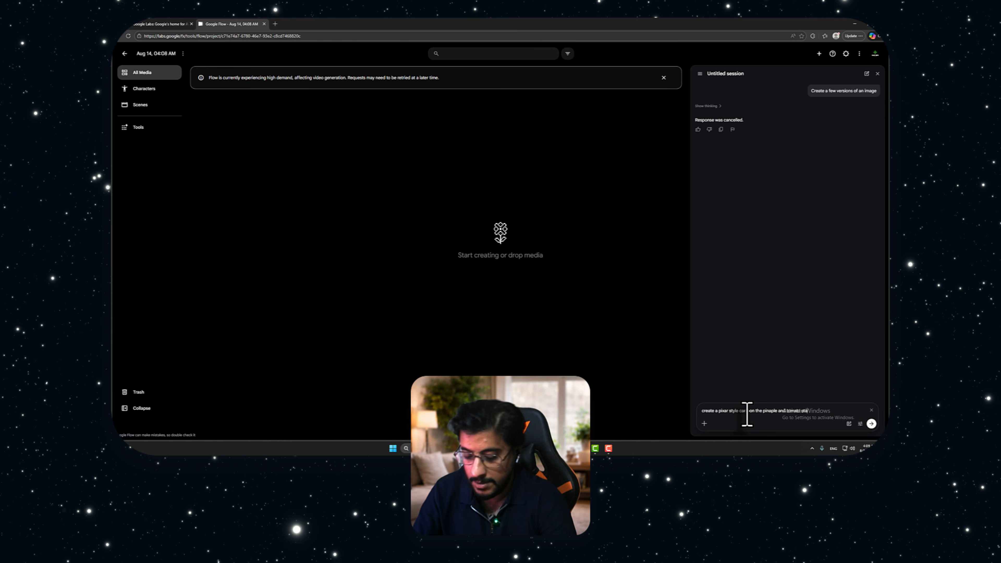
text(nd togehto teh pinaple is ma)
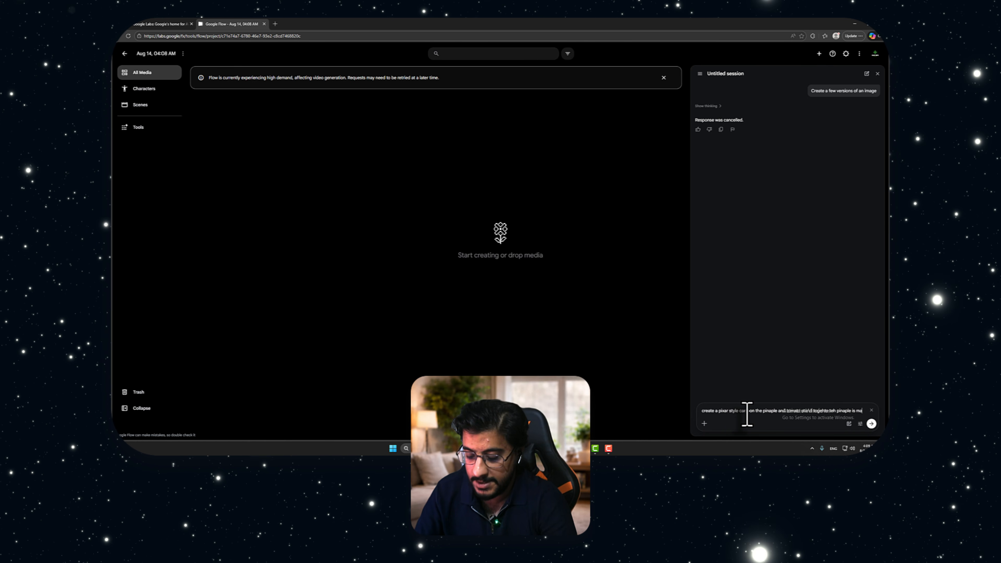
text(n and toamto is women in tehy wear)
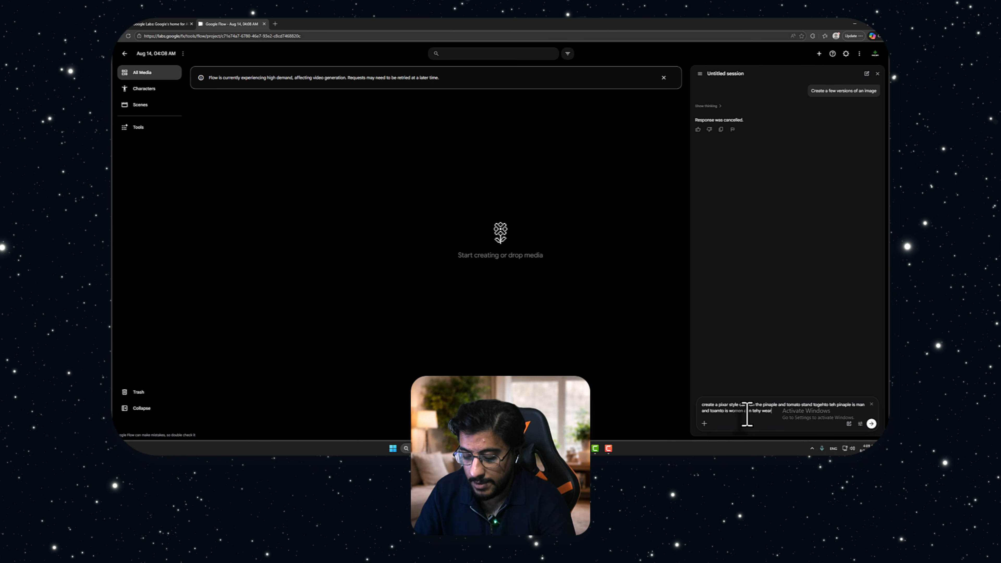
text(kurdish clot)
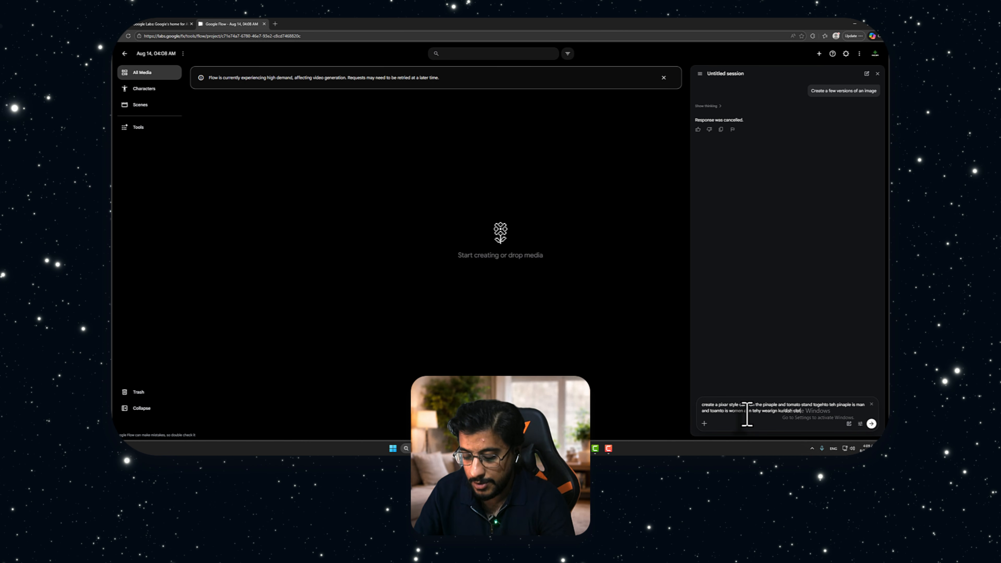
text(ehs)
key(Return)
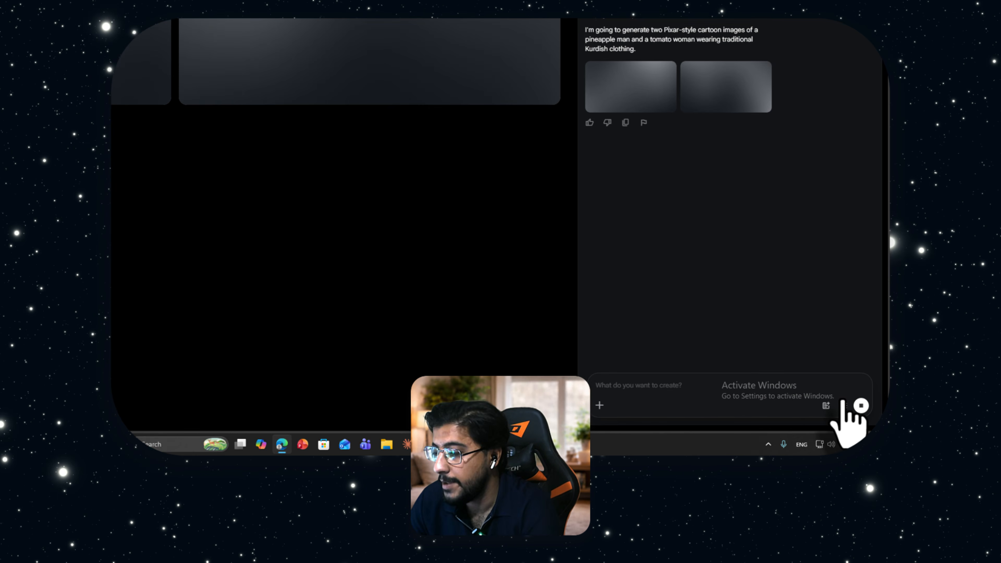
Try the 9:16, 3:4, 1:1 and 4:3 image ratios in the agent settings, returning the default to 16:9
click(858, 421)
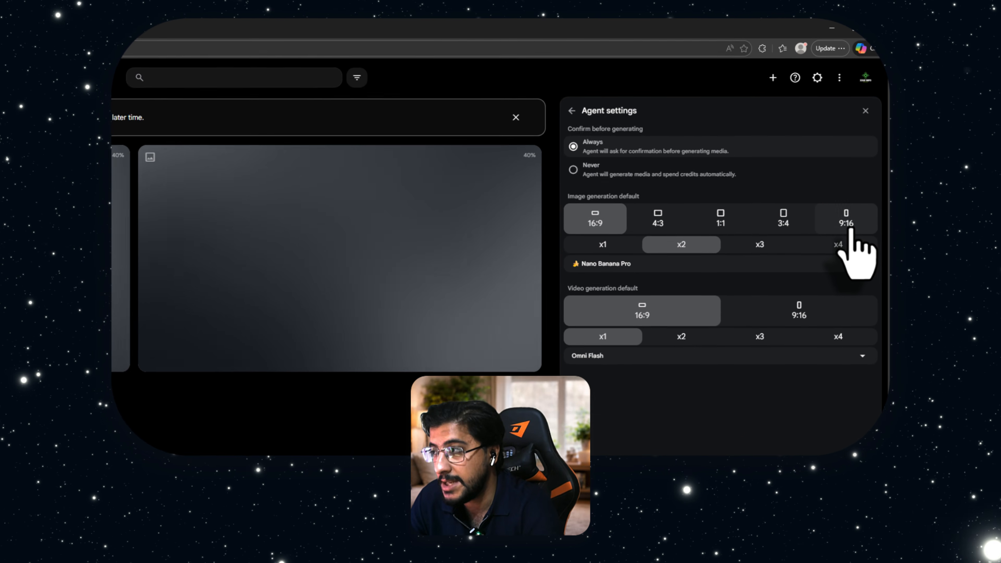
click(865, 145)
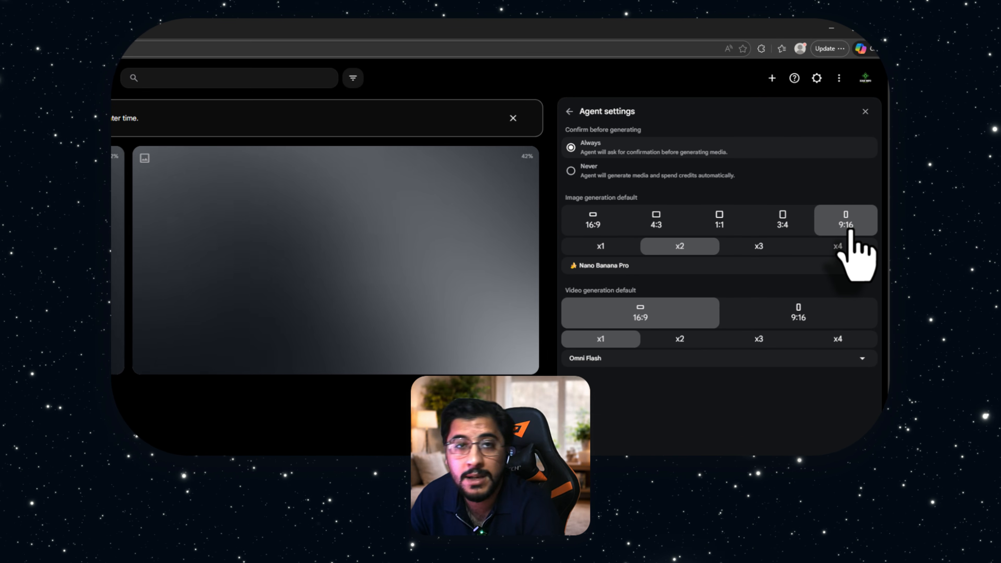
click(790, 230)
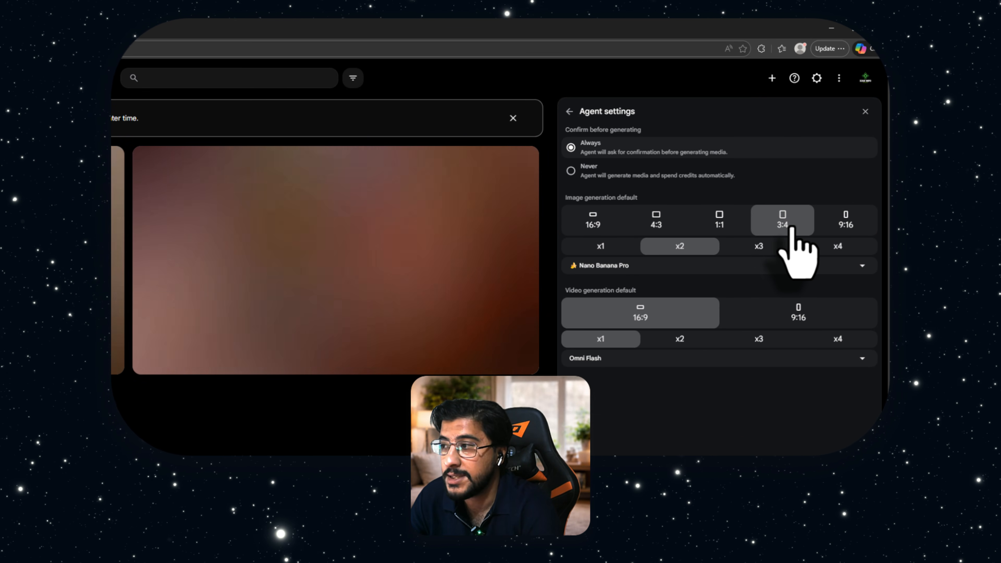
click(707, 227)
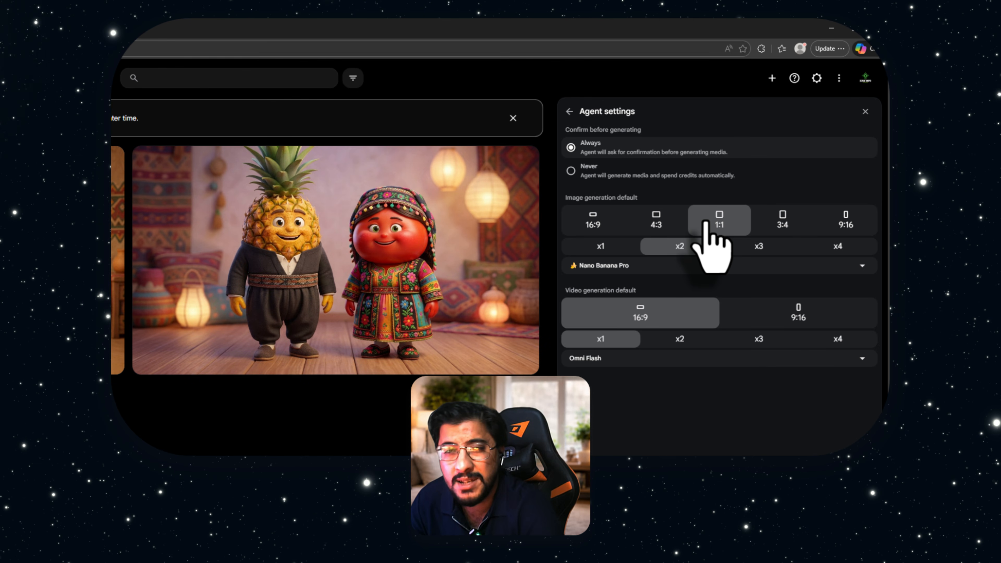
click(656, 226)
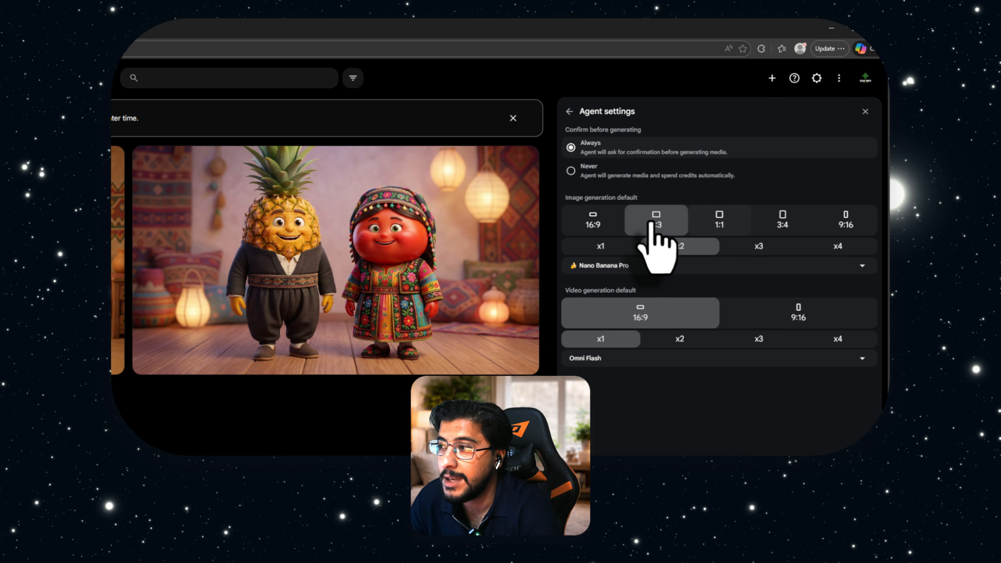
click(622, 227)
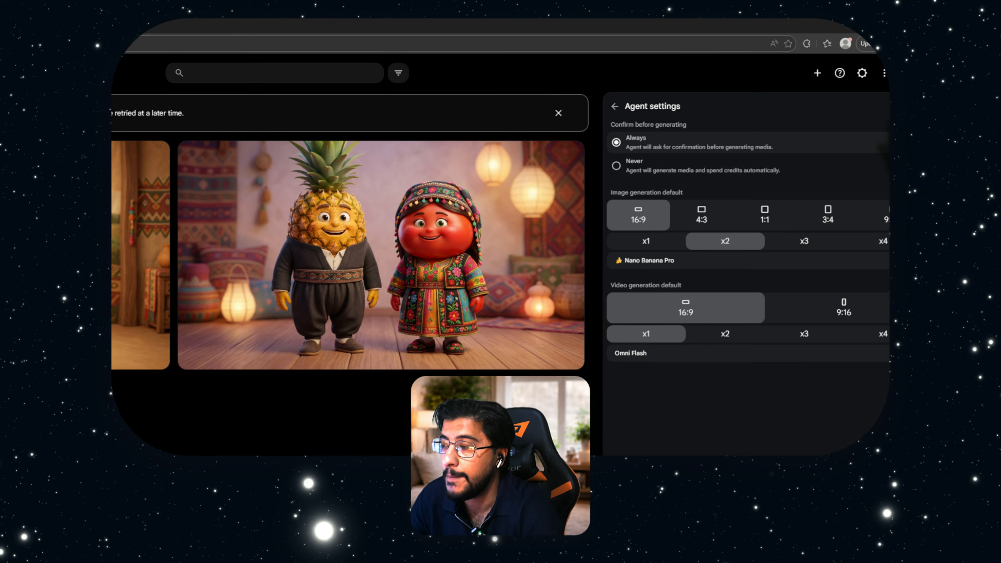
click(615, 105)
click(788, 78)
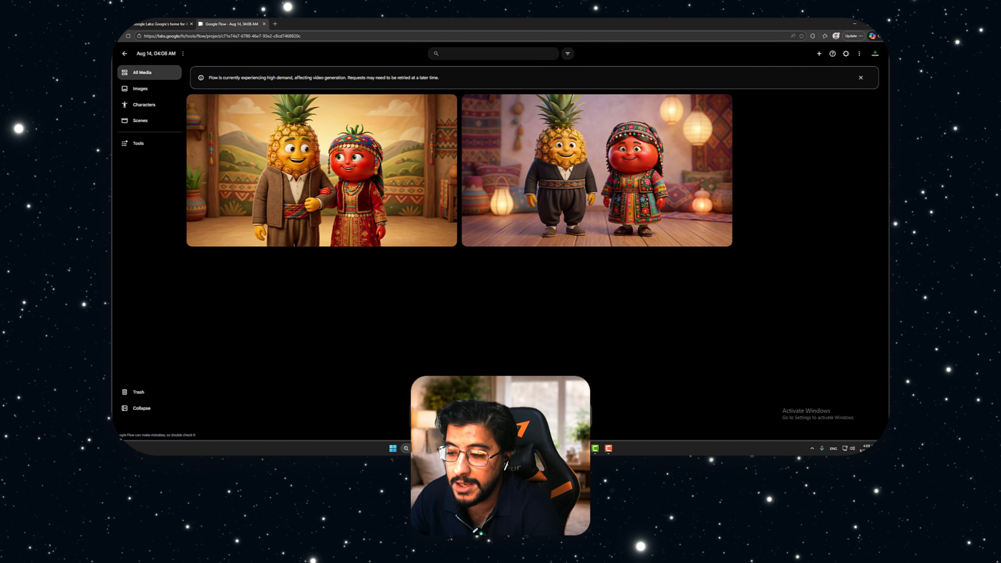
click(569, 400)
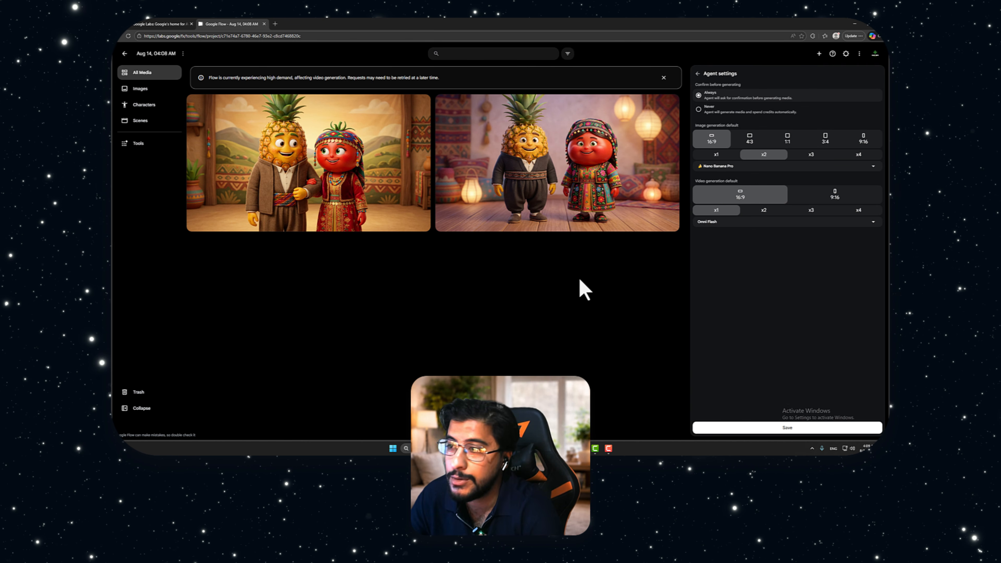
Open the image of the couple linking arms and request a 10s storyboard for it
click(330, 179)
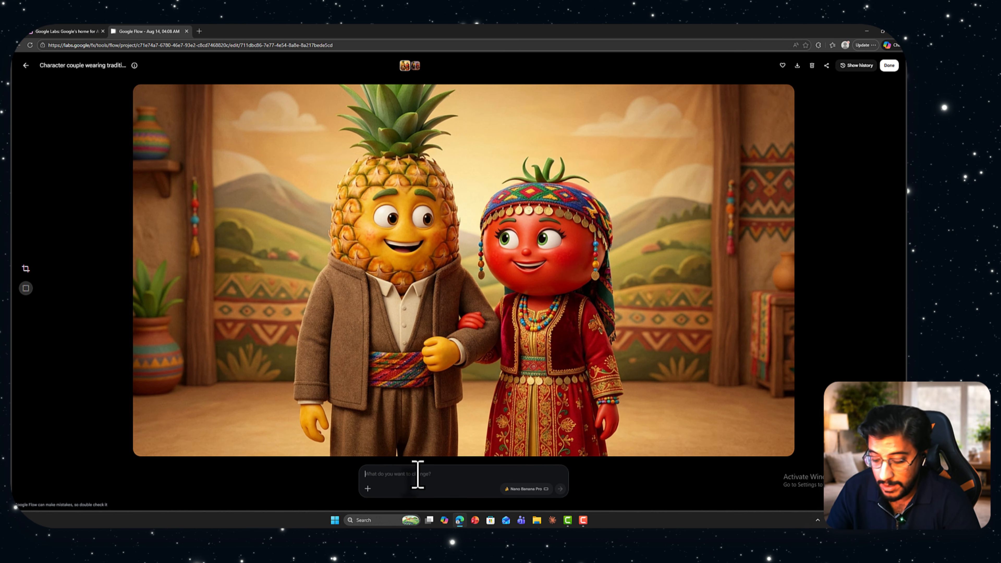
text(cre)
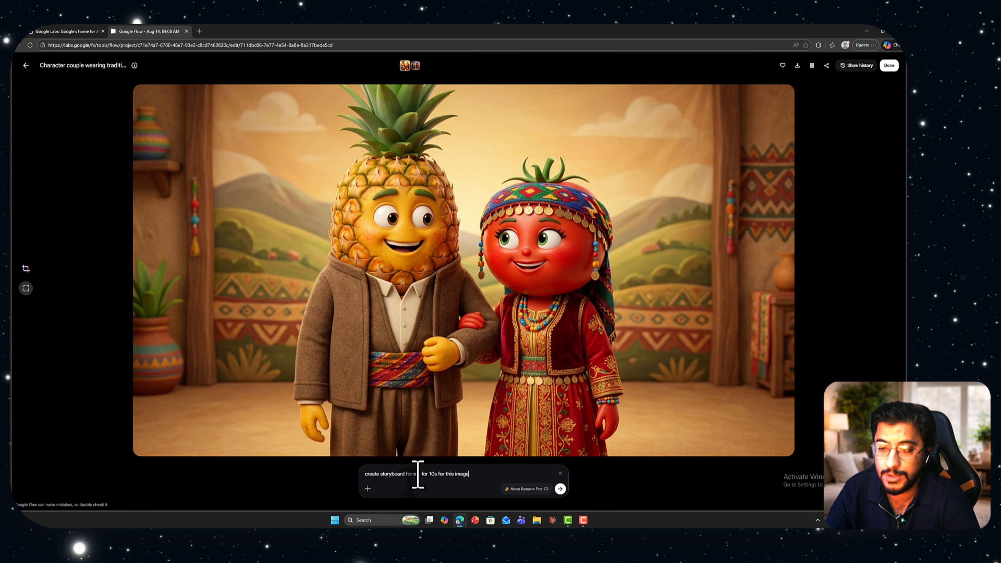
key(Return)
click(26, 65)
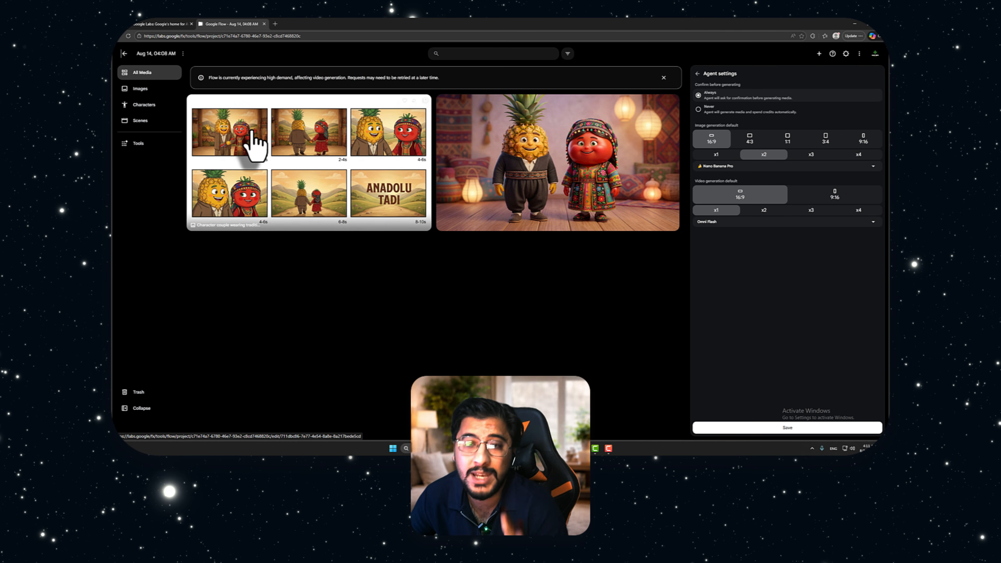
Examine the generated storyboard at full size, and leave the agent settings back in the project
click(272, 149)
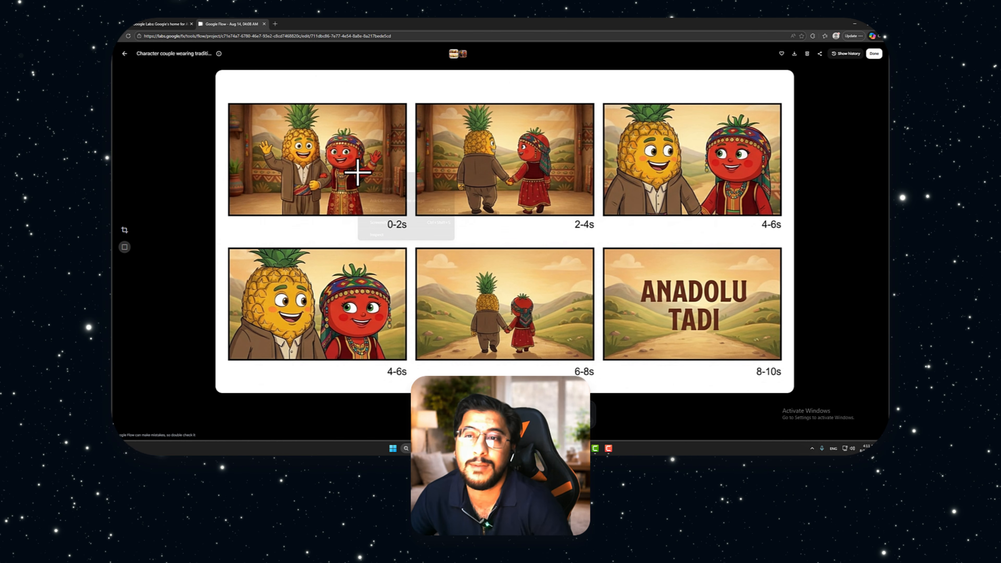
right_click(358, 173)
key(Escape)
click(124, 54)
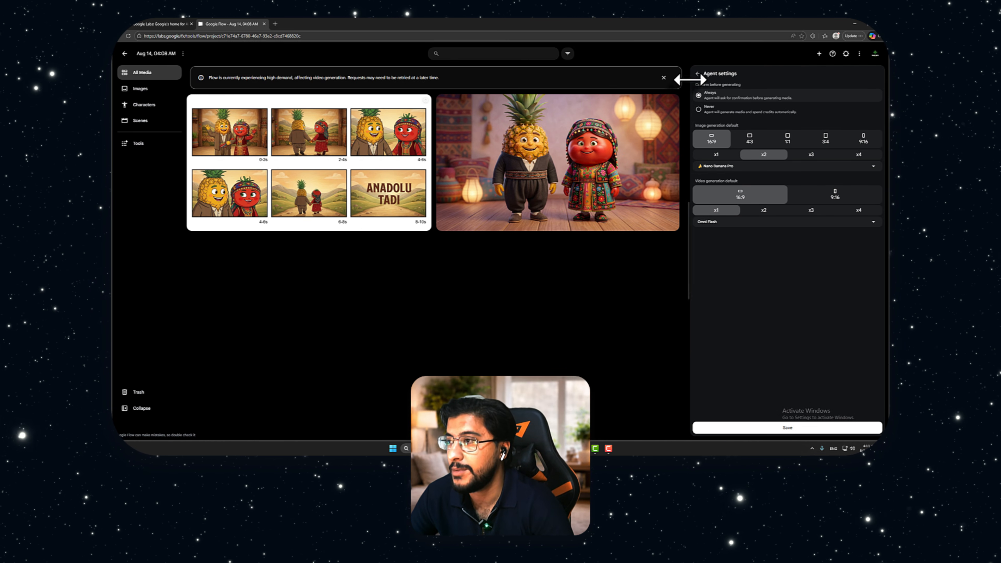
click(696, 74)
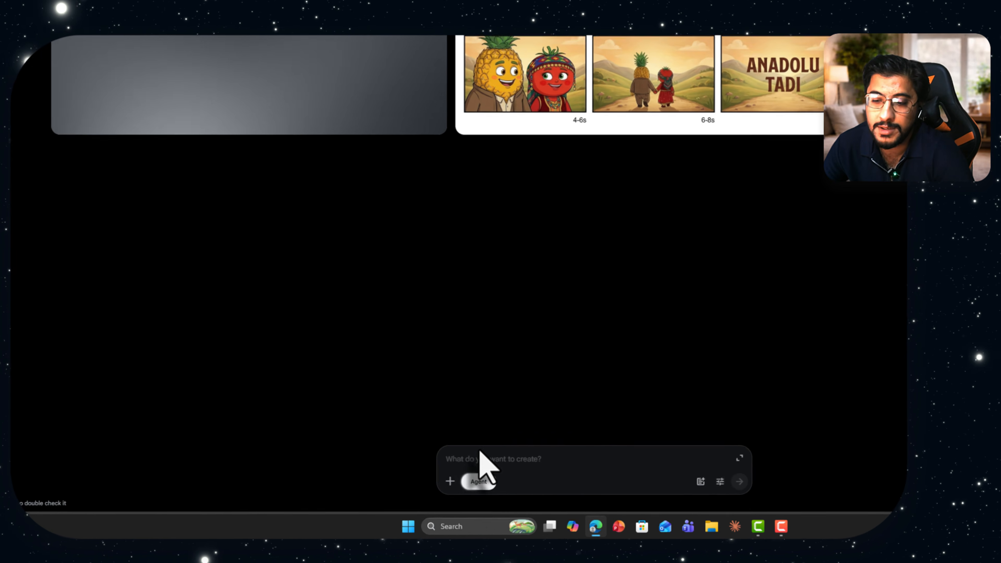
Attach the pineapple man and tomato woman image and the storyboard image to the new prompt
click(369, 499)
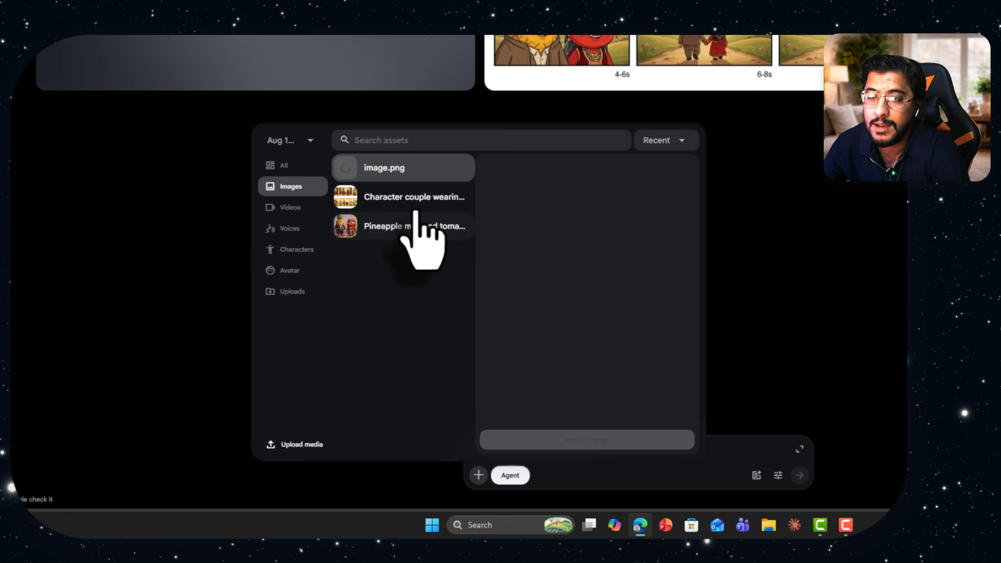
click(396, 197)
click(420, 228)
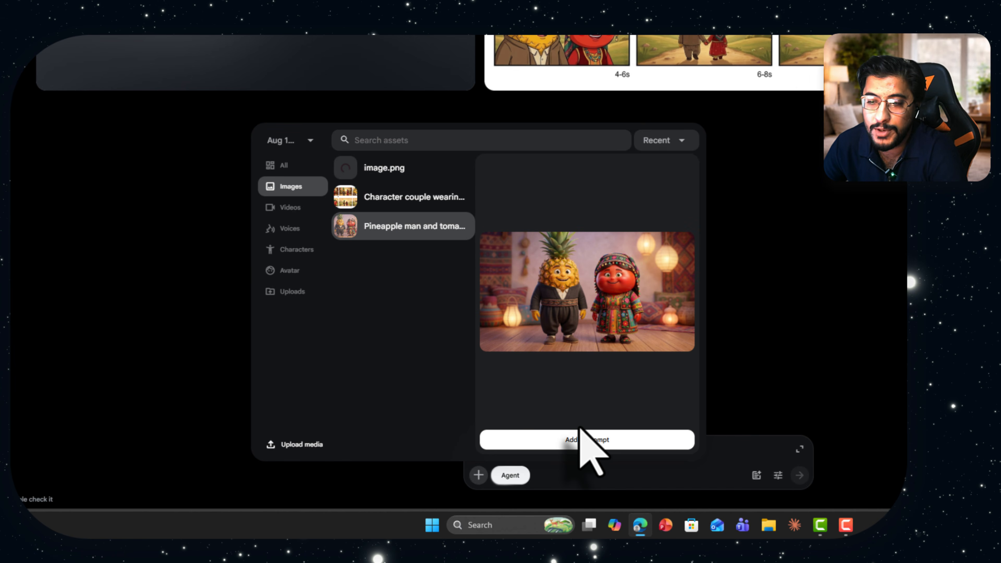
click(585, 440)
click(479, 475)
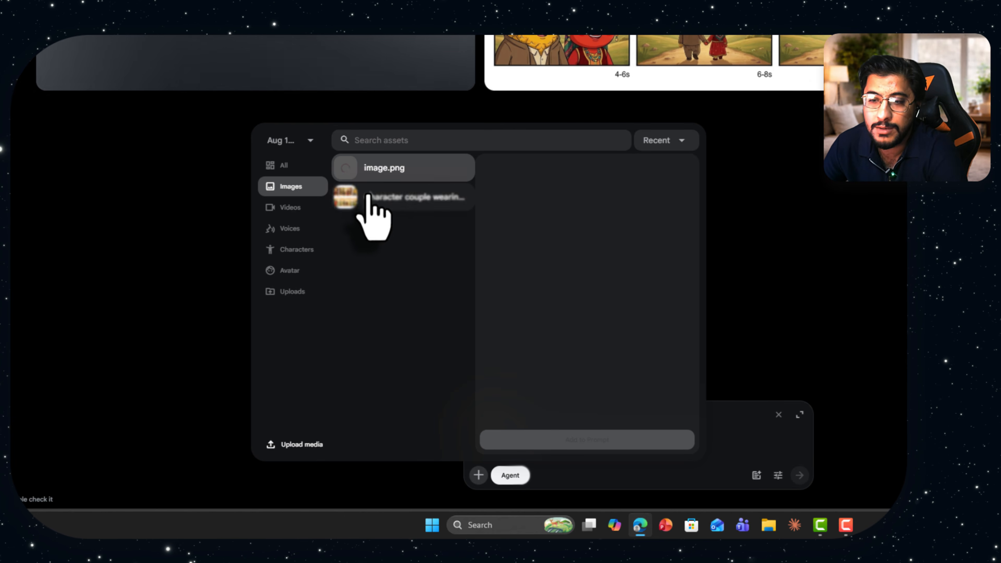
click(367, 197)
click(587, 440)
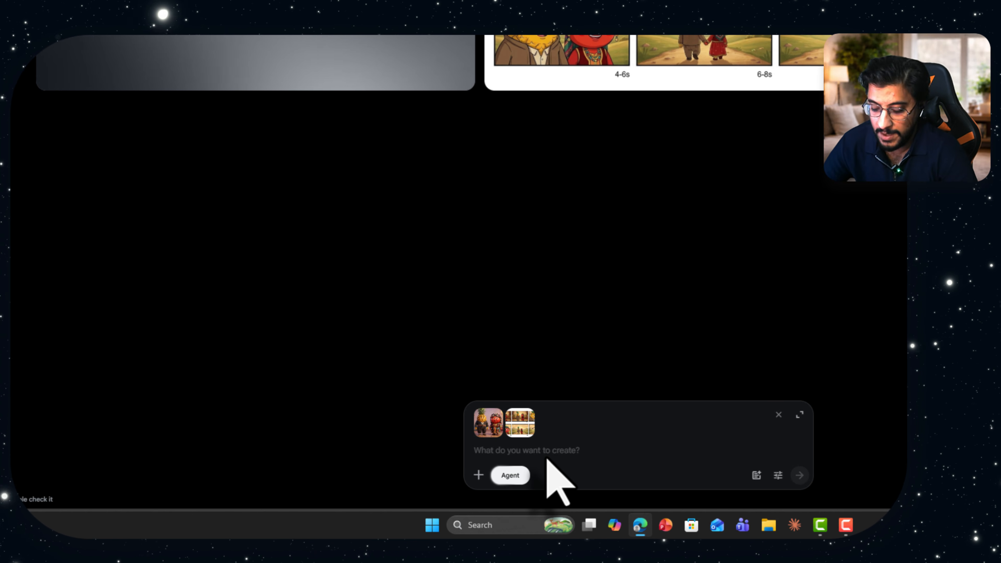
click(546, 450)
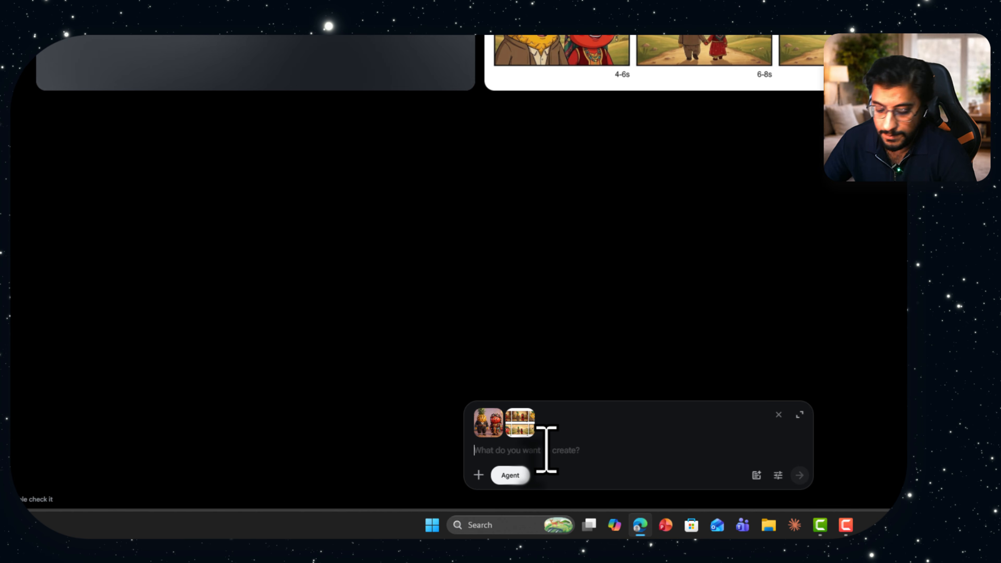
text(f)
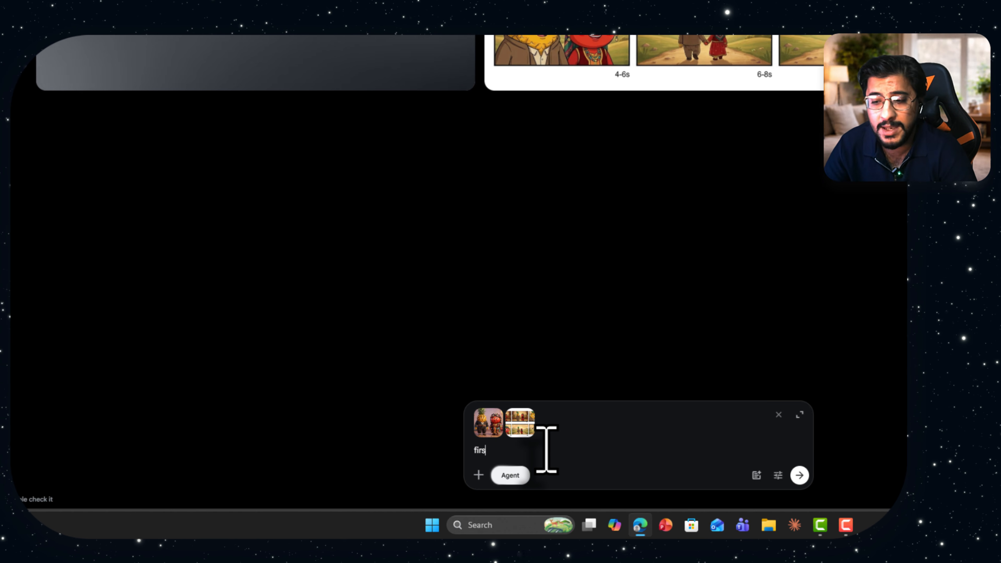
text(irs)
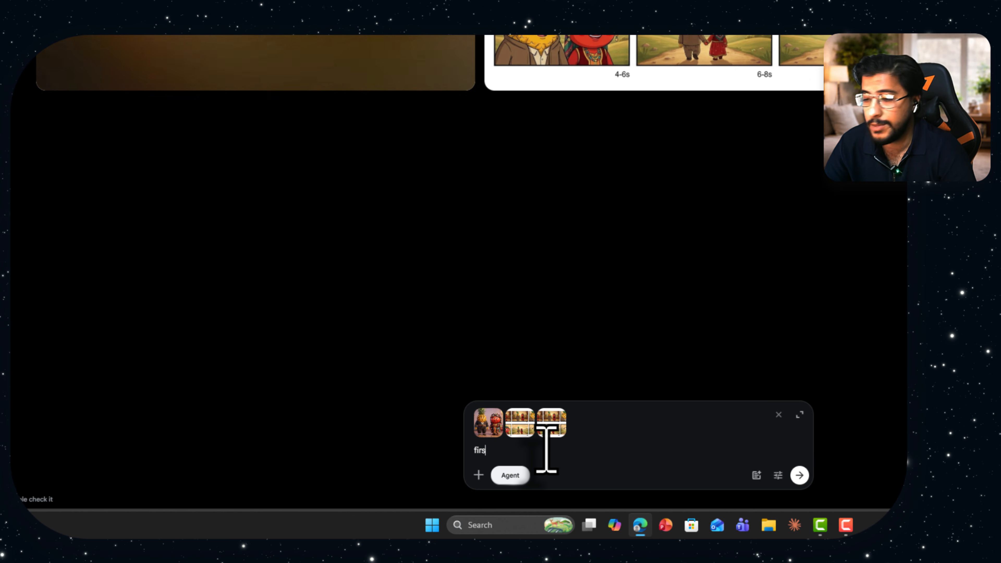
key(BackSpace)
key(BackSpace)
key(BackSpace)
key(BackSpace)
Start the prompt in Kurdish with "وێنەی یەکەم" and remove the duplicate storyboard, the third attached image
key(alt+shift)
text(ئەوەی)
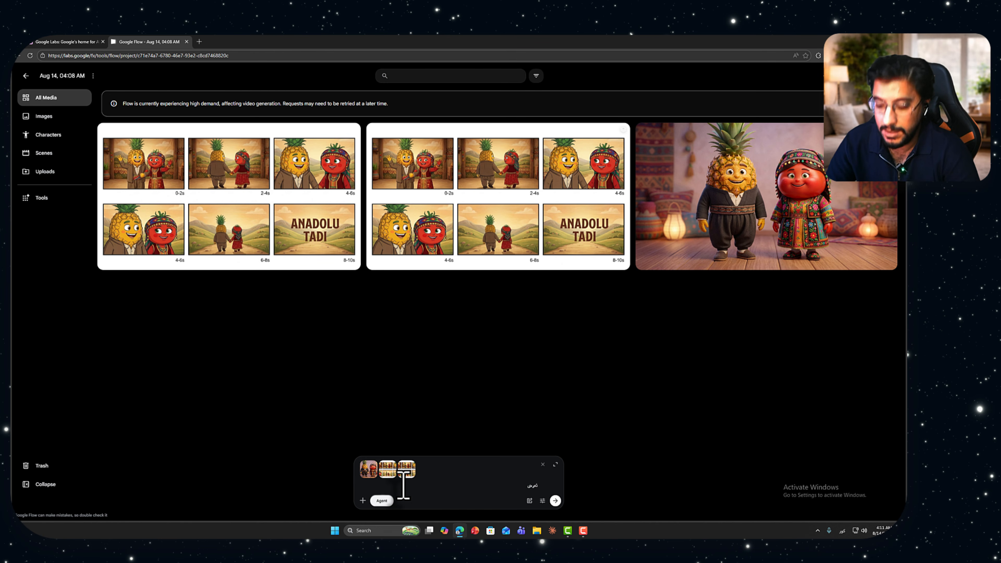
key(BackSpace)
key(BackSpace)
key(BackSpace)
key(BackSpace)
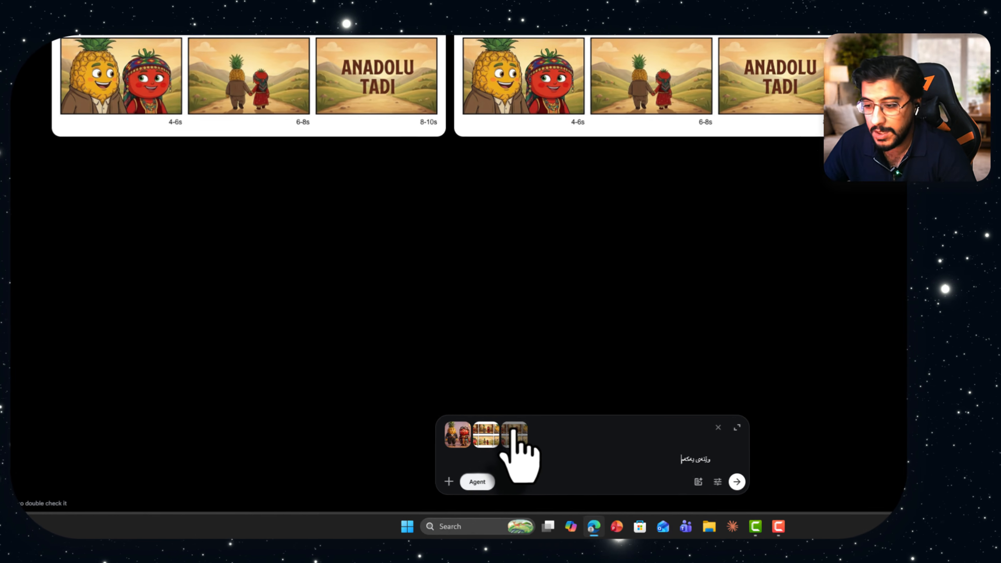
click(404, 470)
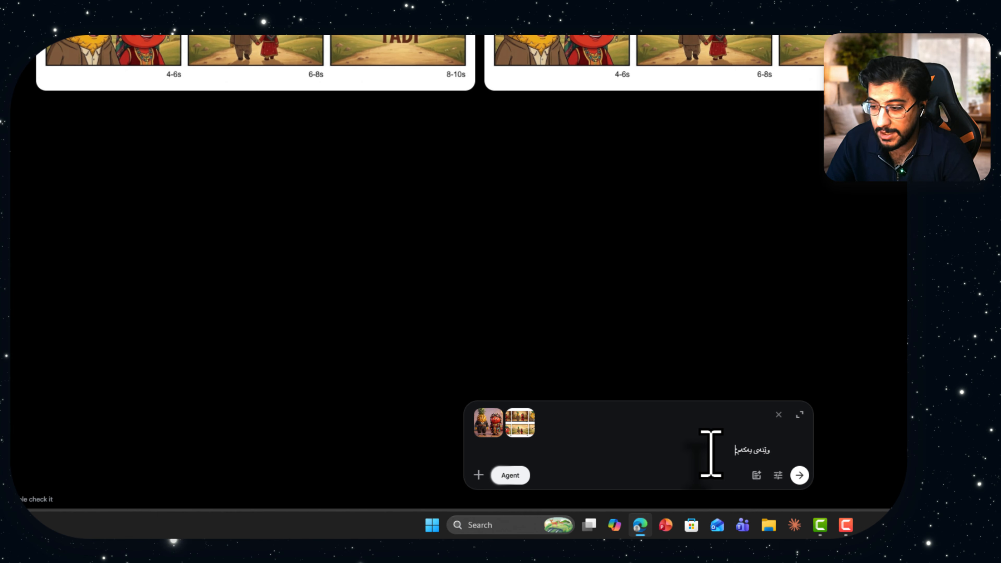
Continue the Kurdish prompt by saying the first image shows the characters the agent must turn into a video
text(ئەوانە)
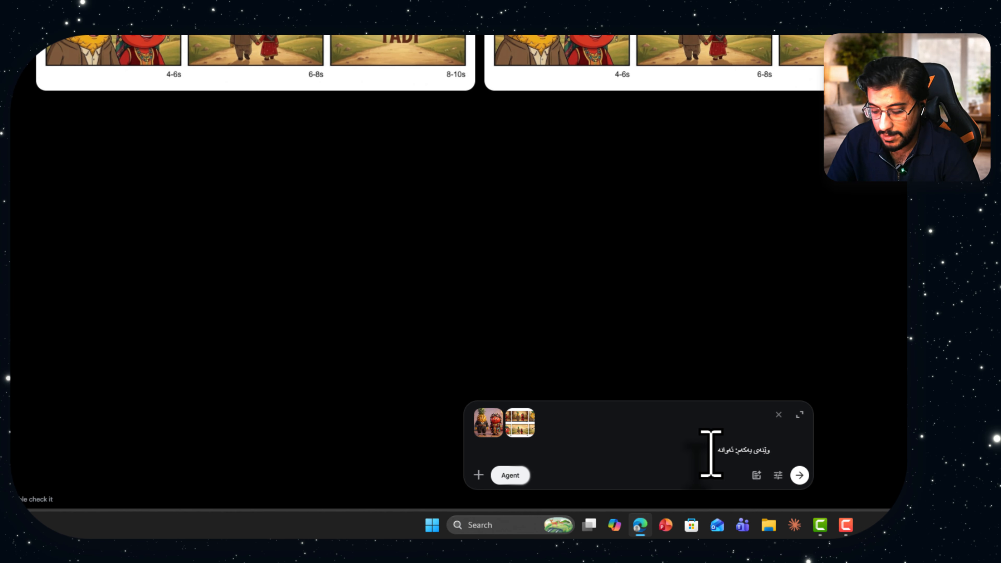
text( کارەکتەرەکانی من دەڵ)
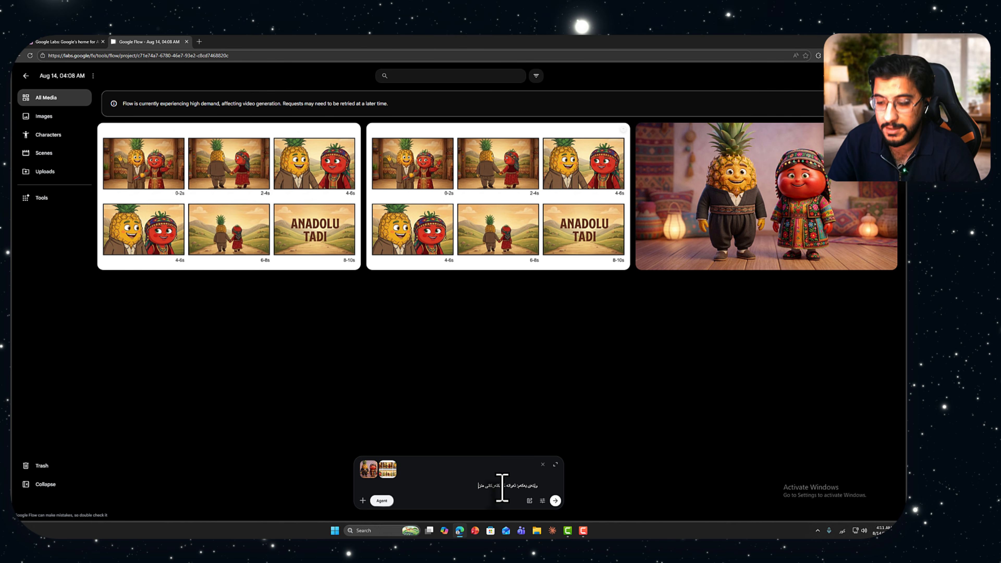
text(ێت)
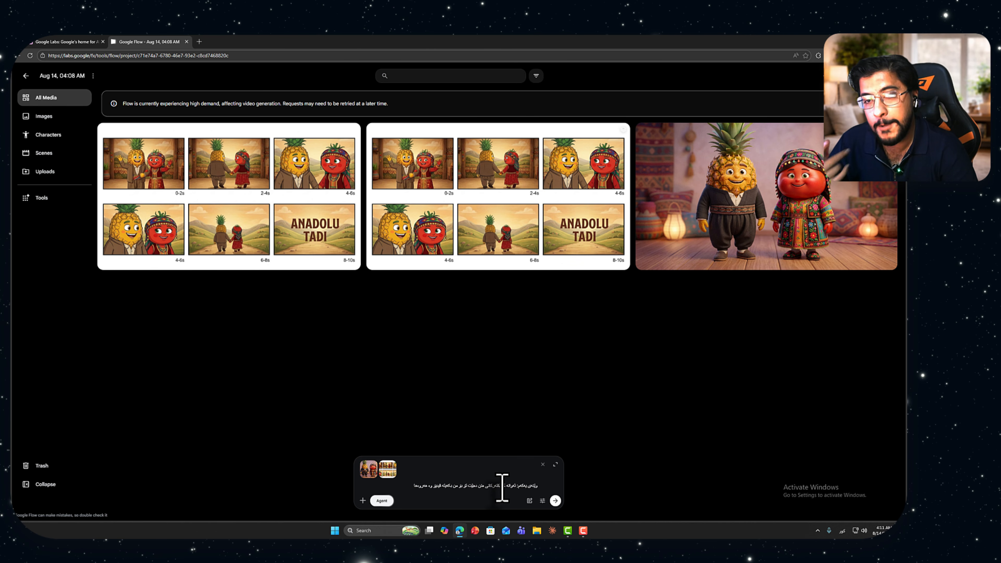
Add in Kurdish that the second image is the storyboard, showing how the video shots should look
text(ستوری)
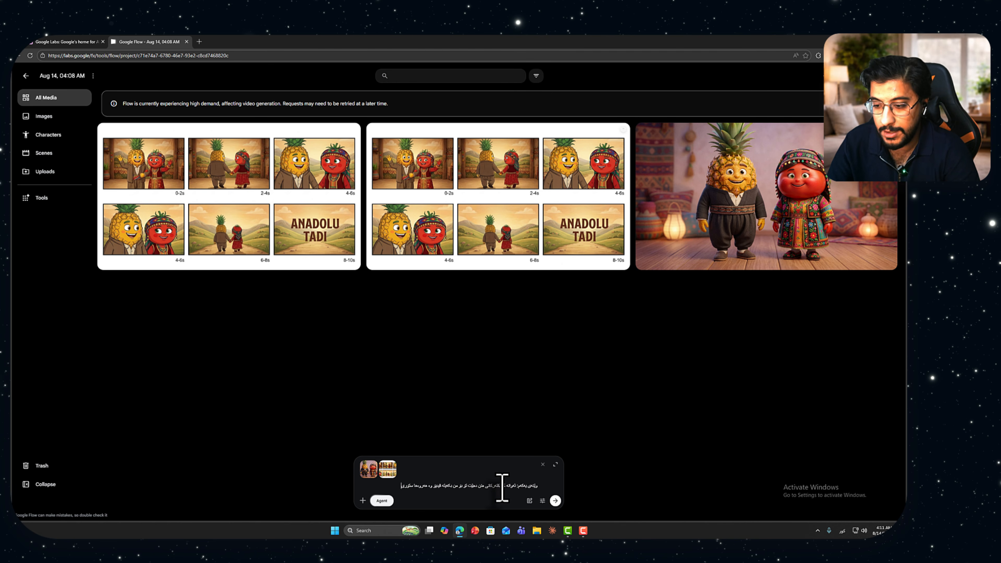
text( بۆ دروستکە)
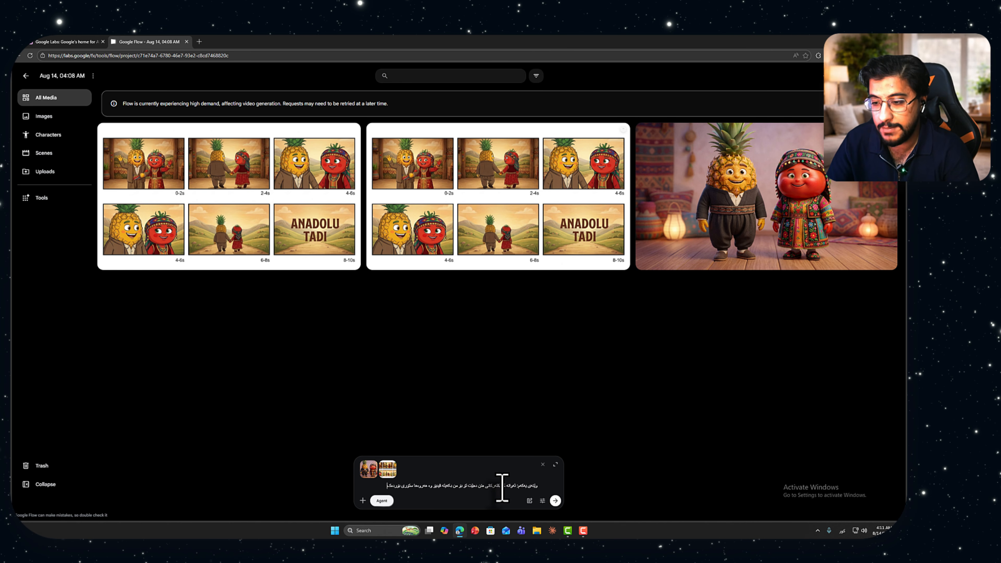
text( دووەمە)
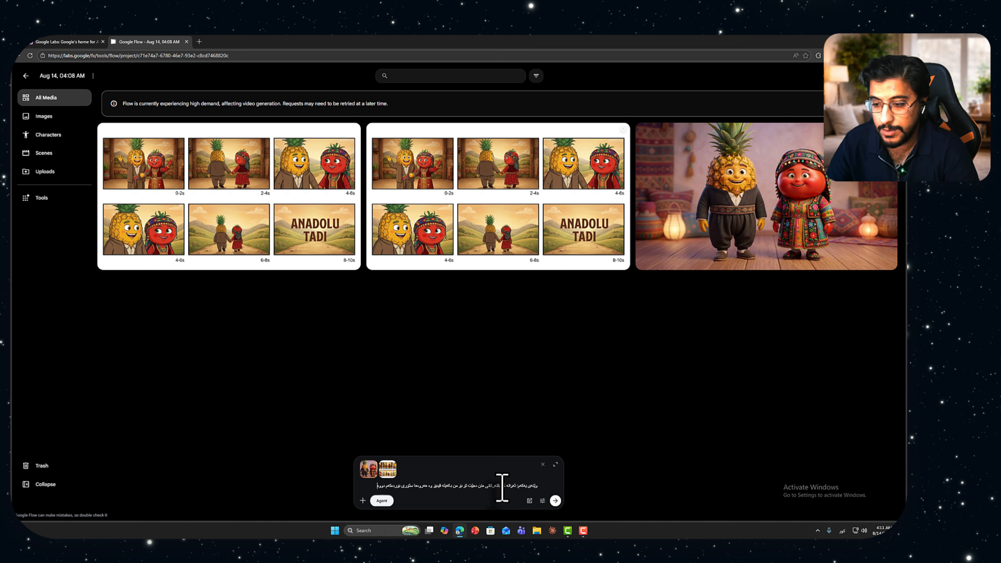
text( لە وێنەی)
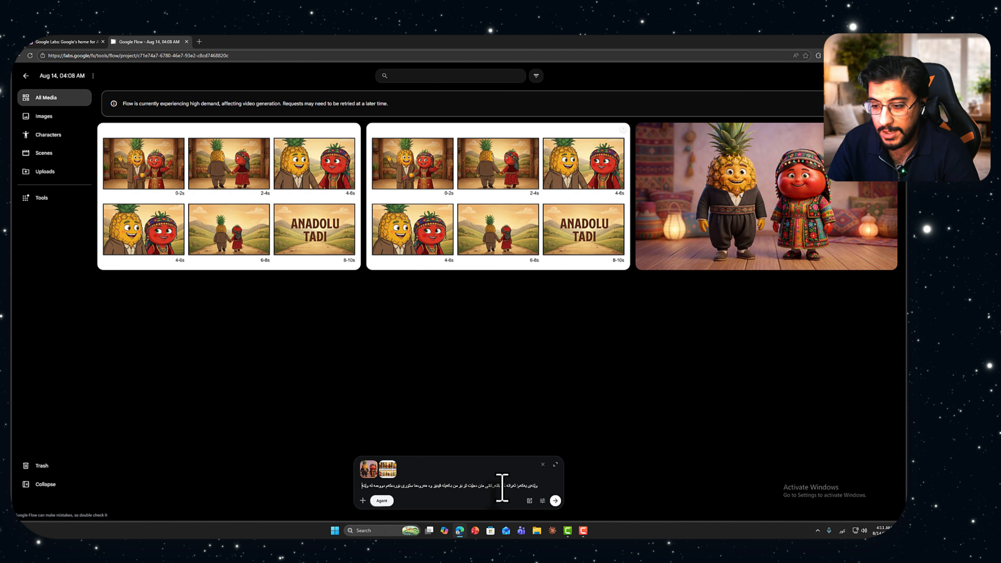
text(ەم دەڵێی)
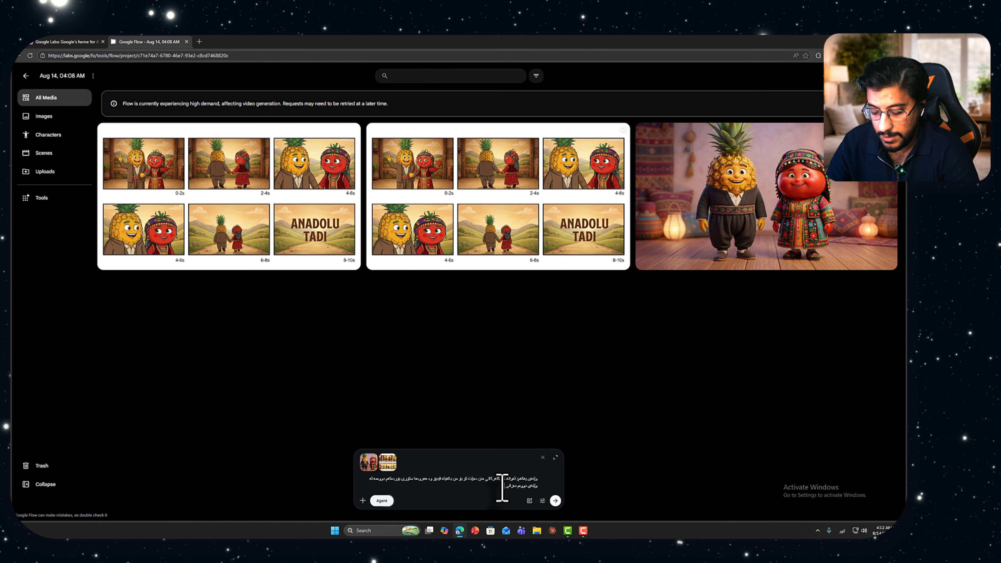
text(ئی ئیدێ)
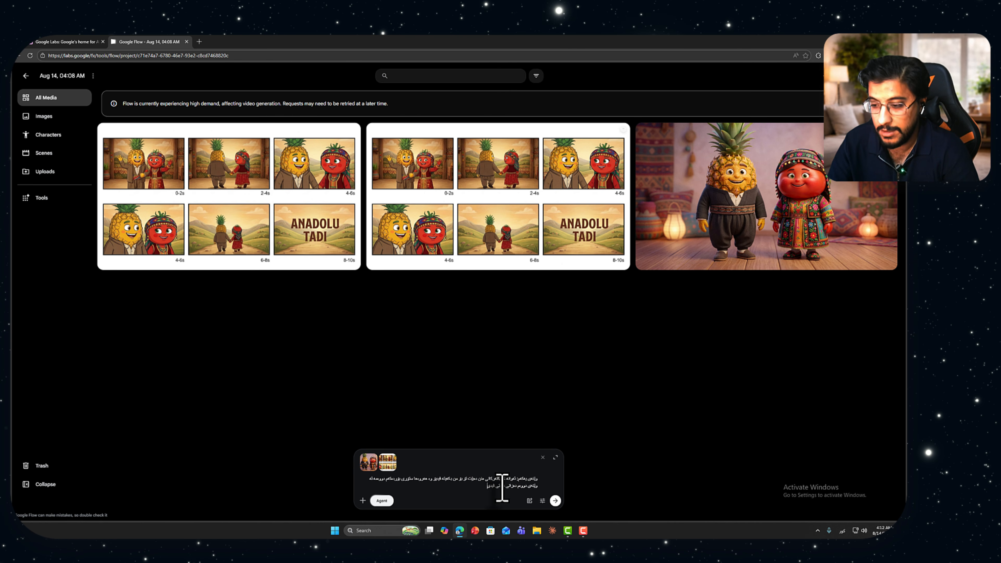
text(زکان)
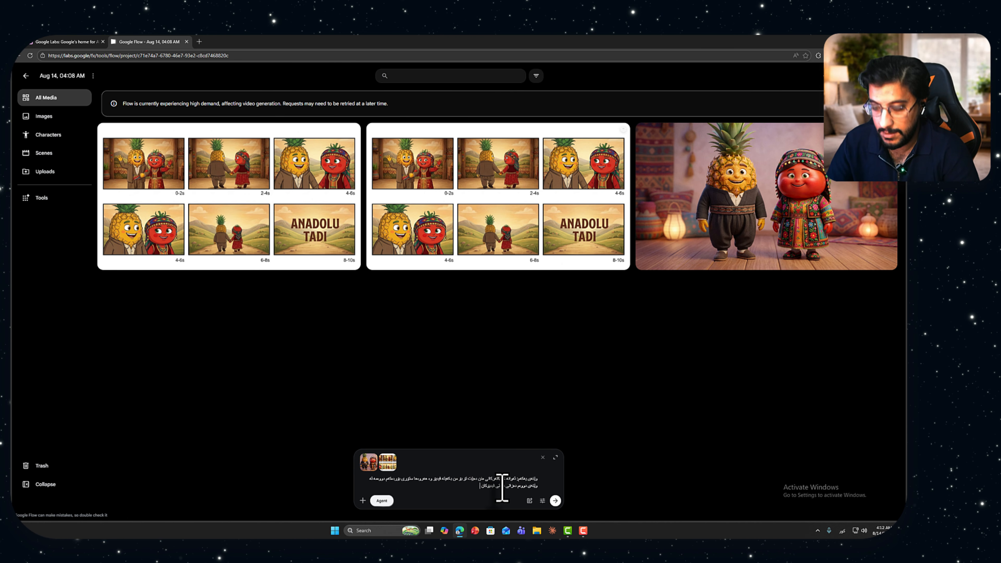
text( چۆنە)
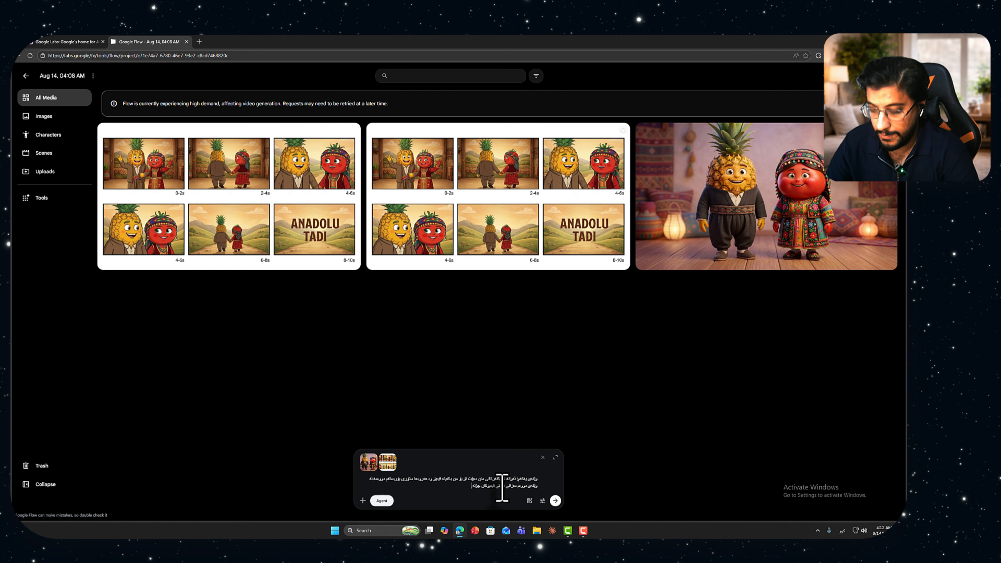
text(.)
Add a new prompt line in Kurdish asking for a romantic style with the dialogue spoken in Sorani Kurdish ("کوردی سۆرانی")
key(shift+Return)
text(دەمەوێ )
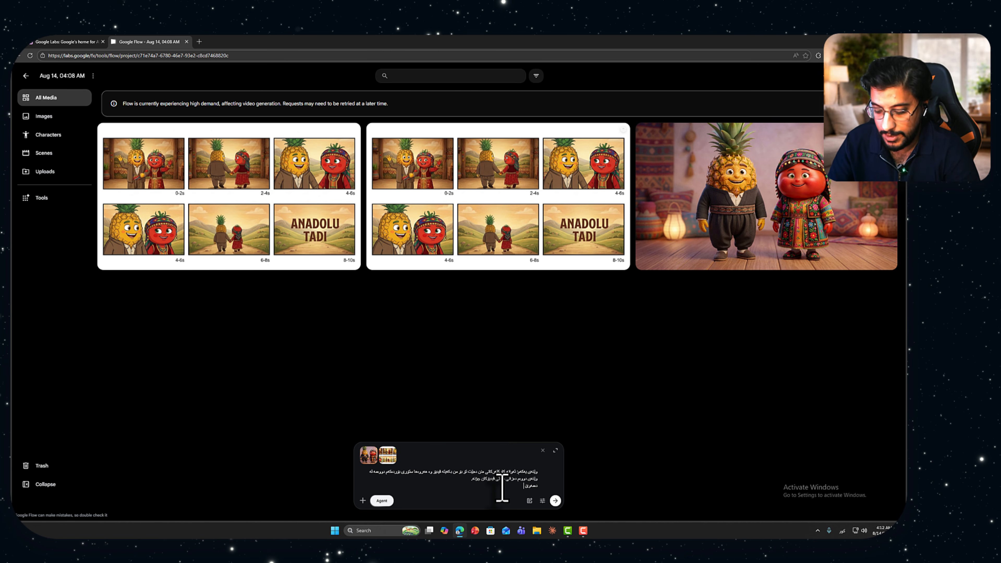
text(تابە)
key(BackSpace)
key(BackSpace)
key(BackSpace)
text(رێ)
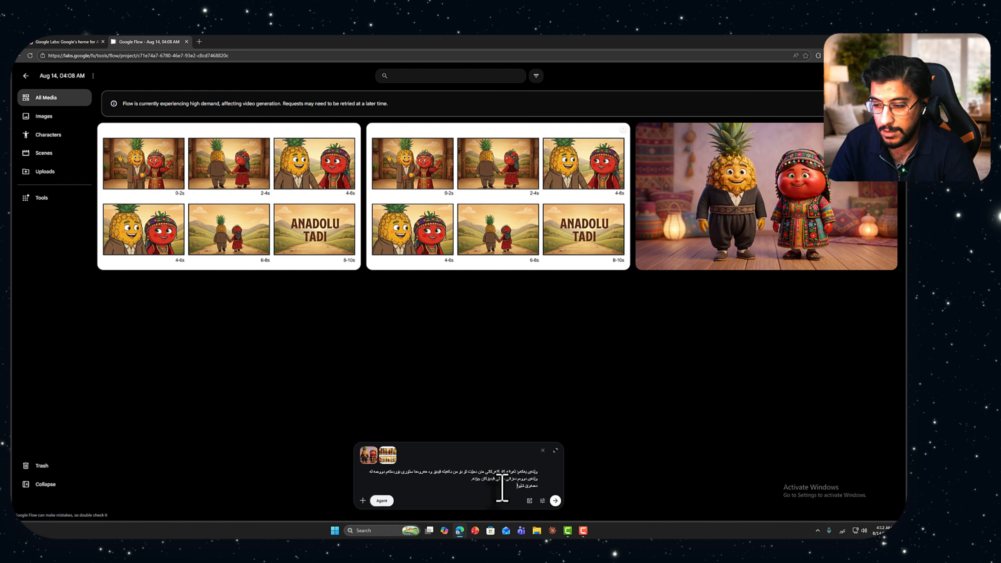
text(کی ر)
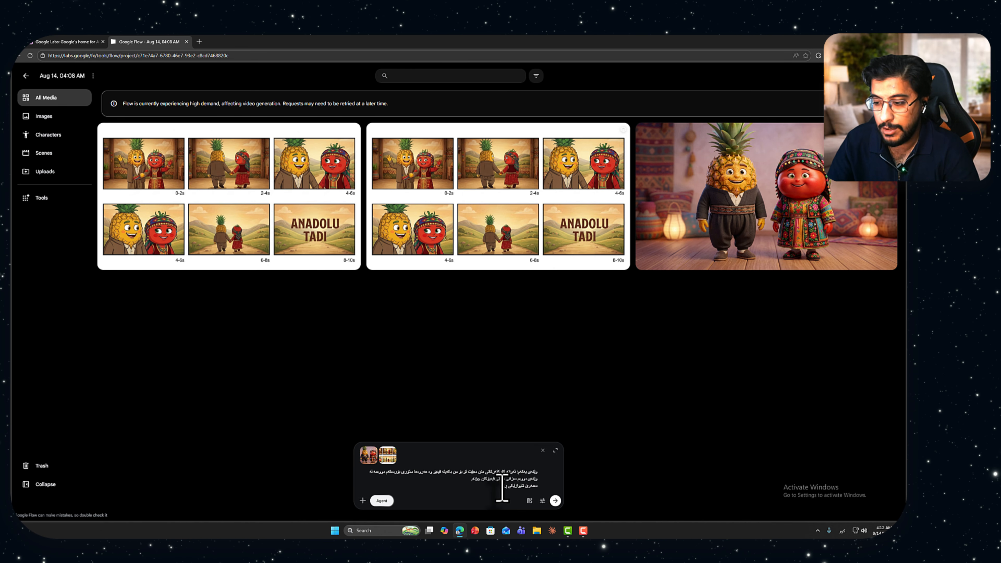
text(یالستی بێت و)
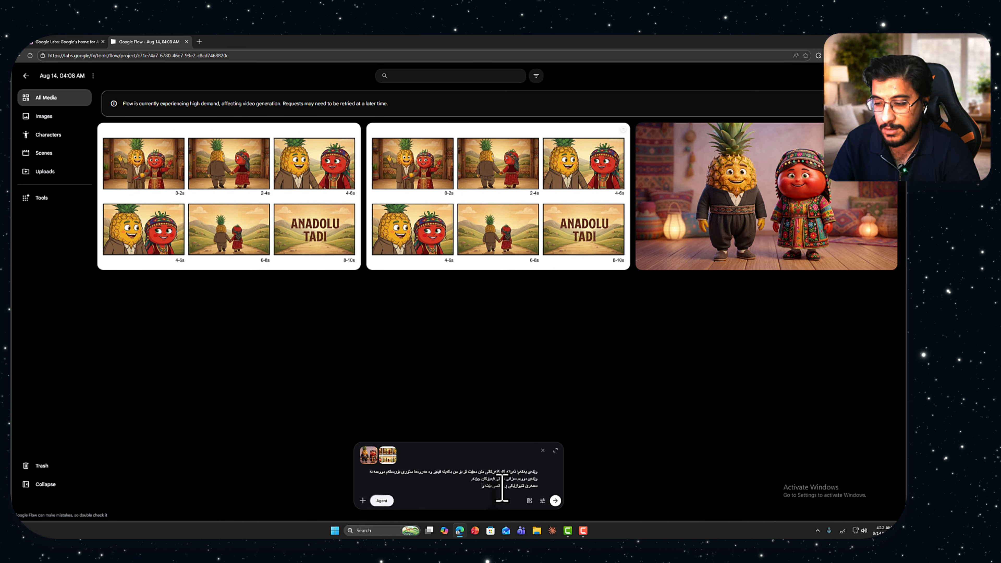
text( بە کوردی سۆرانی)
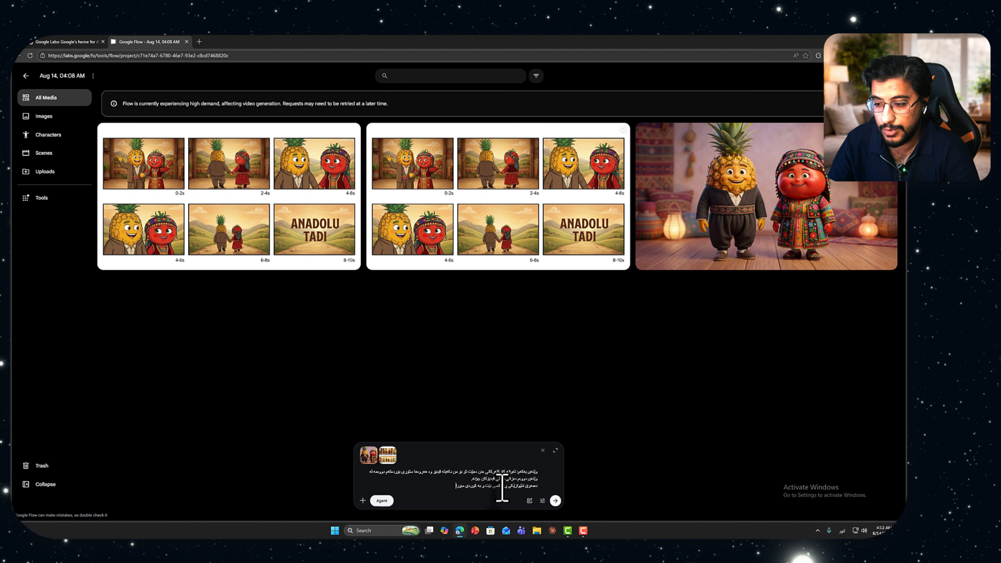
text( کەمێک)
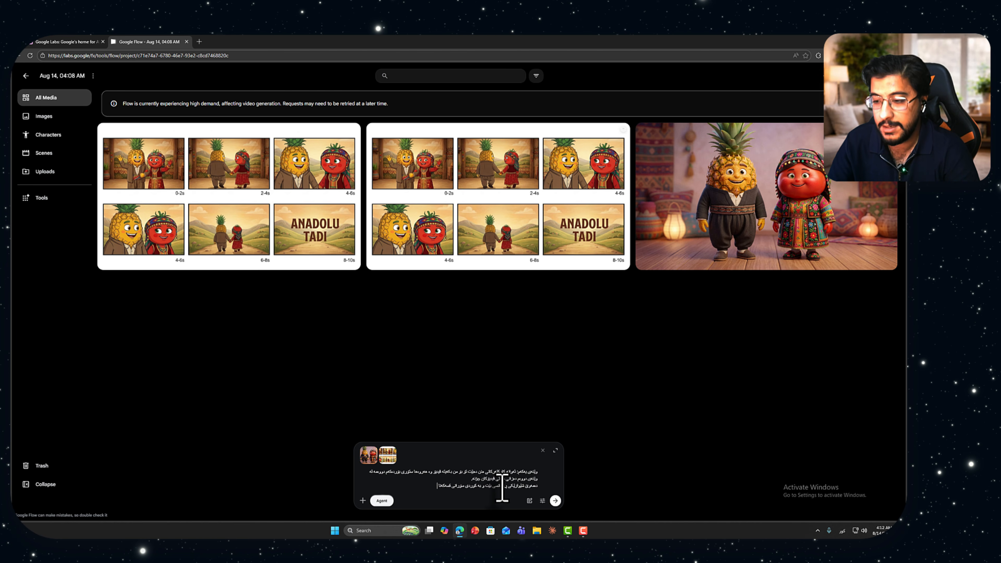
key(BackSpace)
text(کان بکەن)
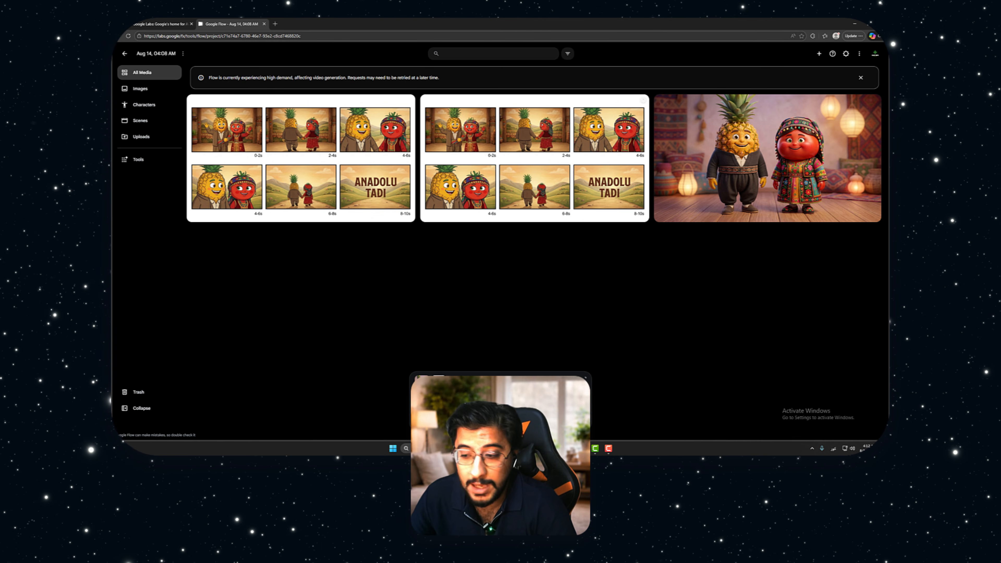
Check the agent's image and video generation defaults and save the settings
click(540, 501)
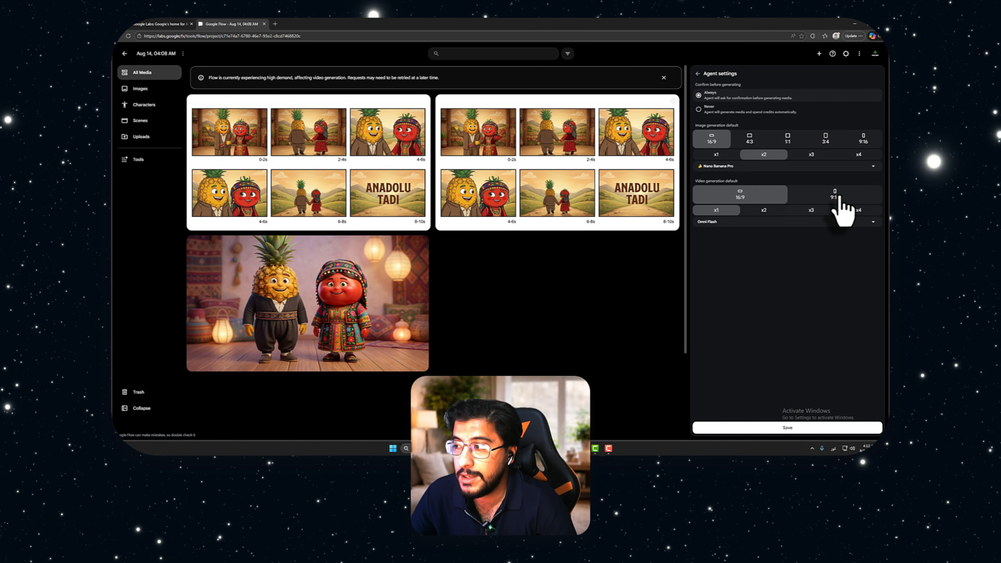
click(768, 429)
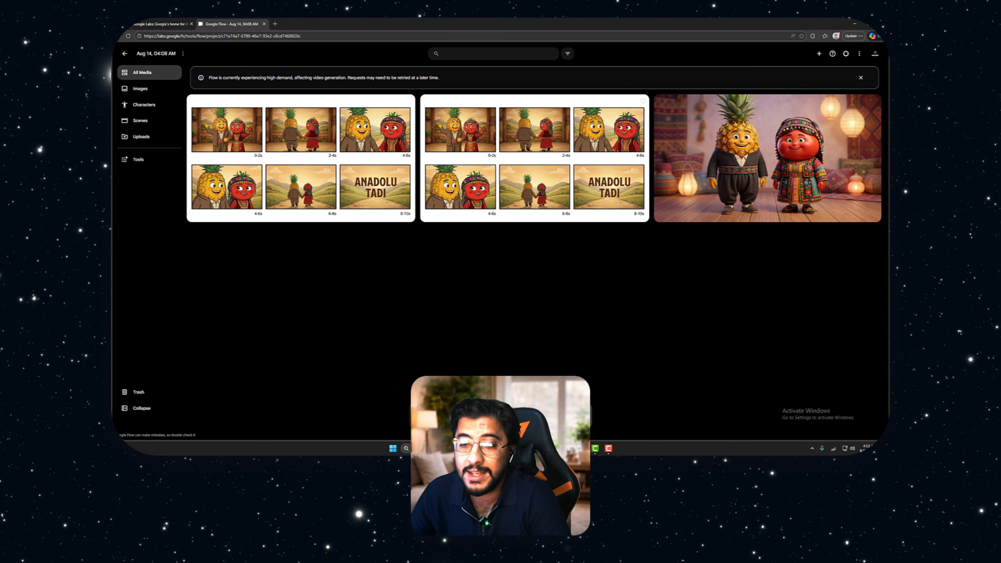
Send the Kurdish video prompt to the agent and approve the single video generation
click(595, 423)
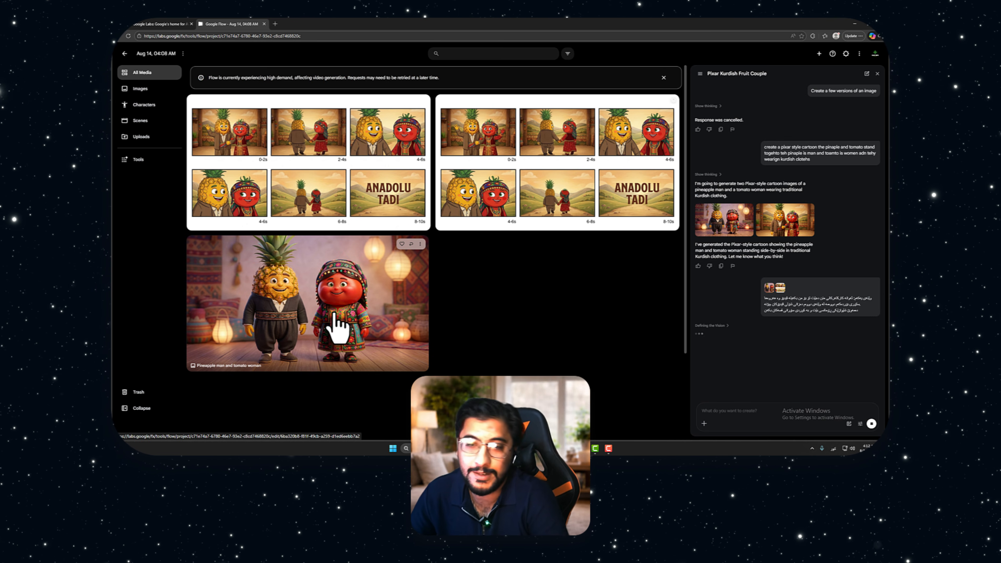
click(339, 320)
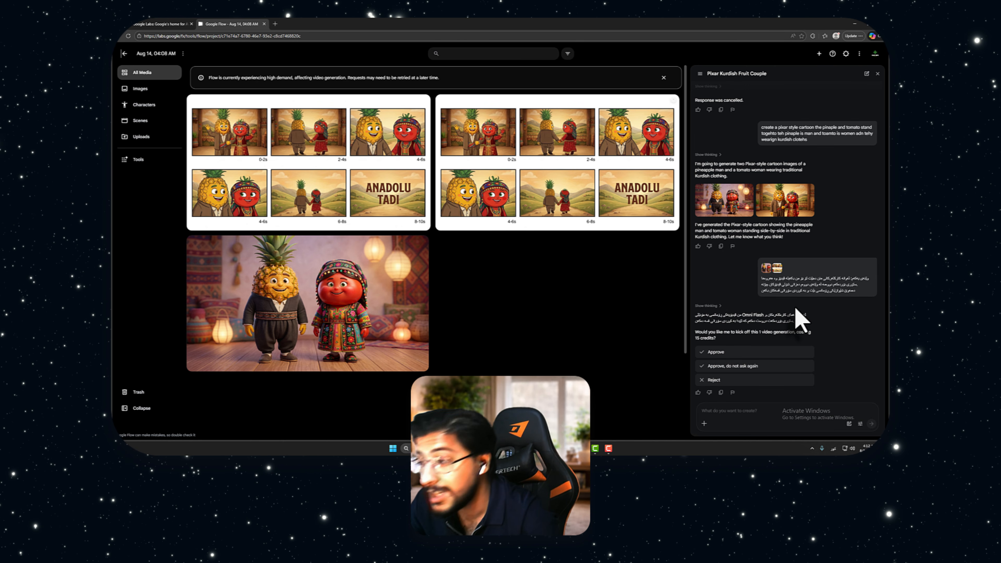
click(744, 353)
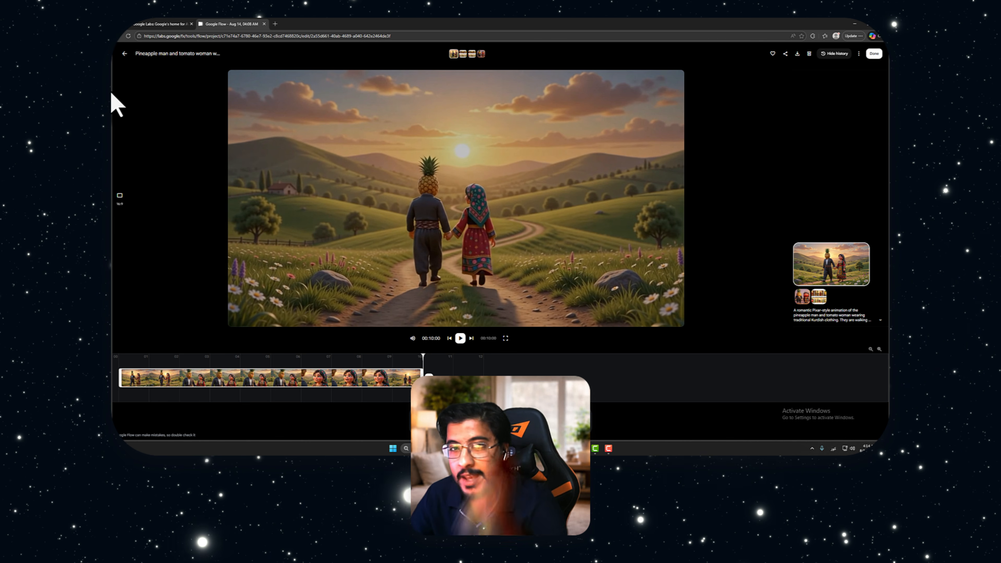
Return to the project and attach the generated pineapple man and tomato woman video to a new prompt
click(125, 54)
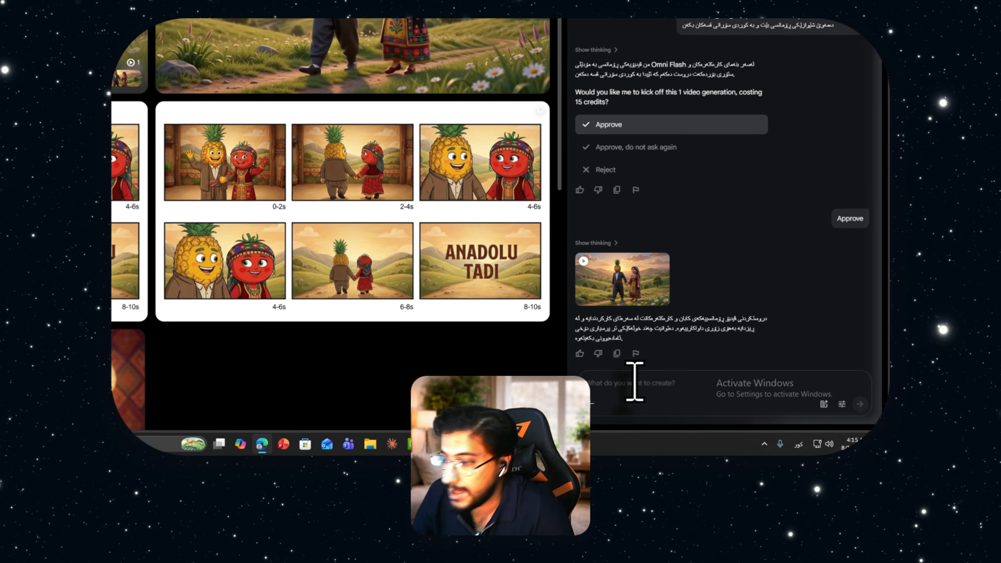
click(704, 423)
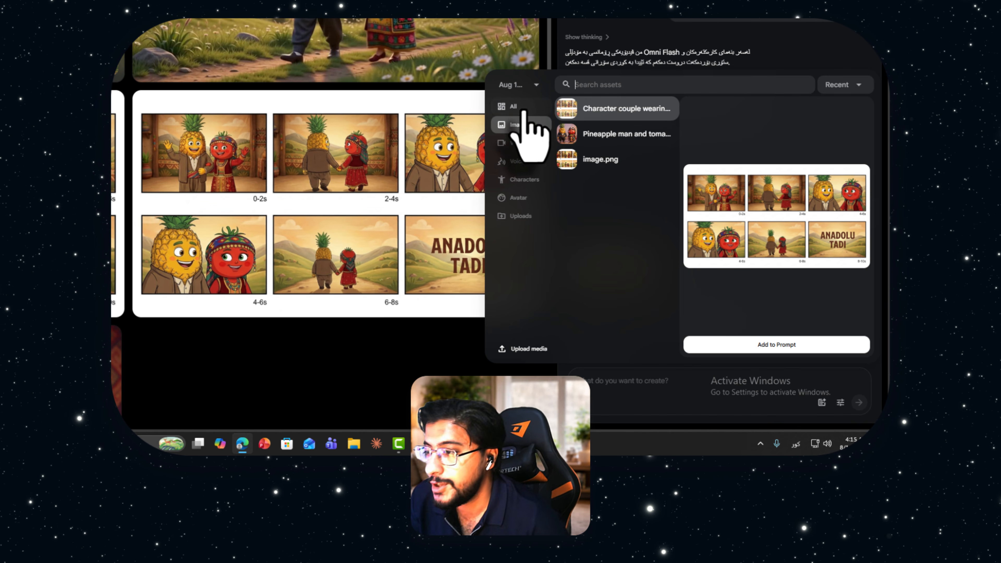
click(512, 106)
click(613, 158)
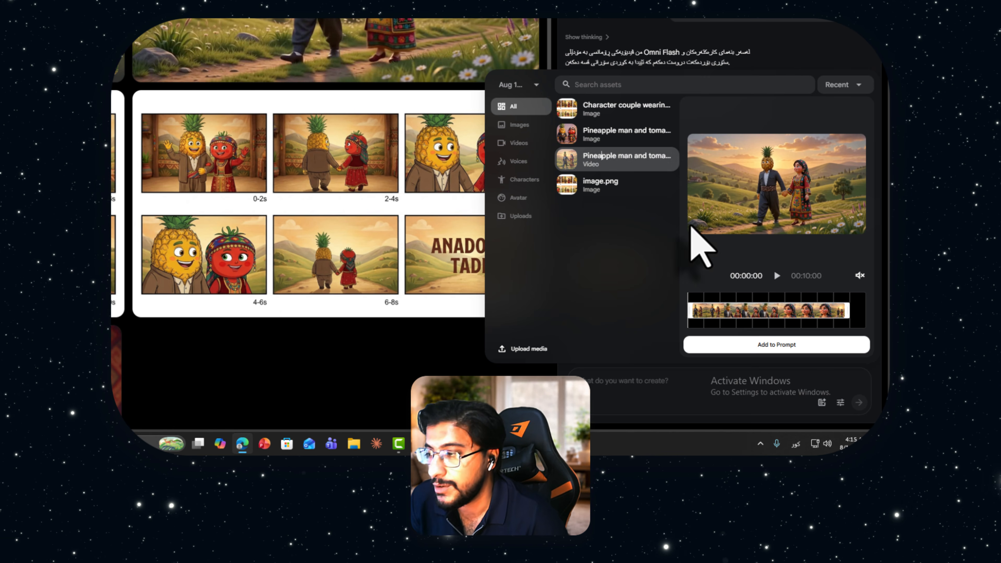
click(768, 345)
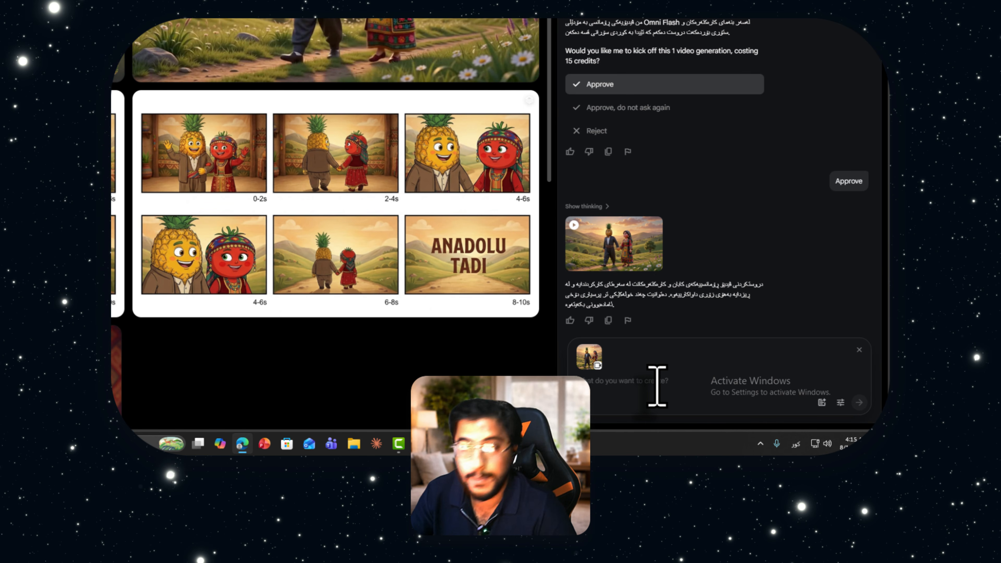
Start a Kurdish prompt asking to extend the attached video with a part set 10 years on, when the couple has a child and goes live
text(دەمەوێ)
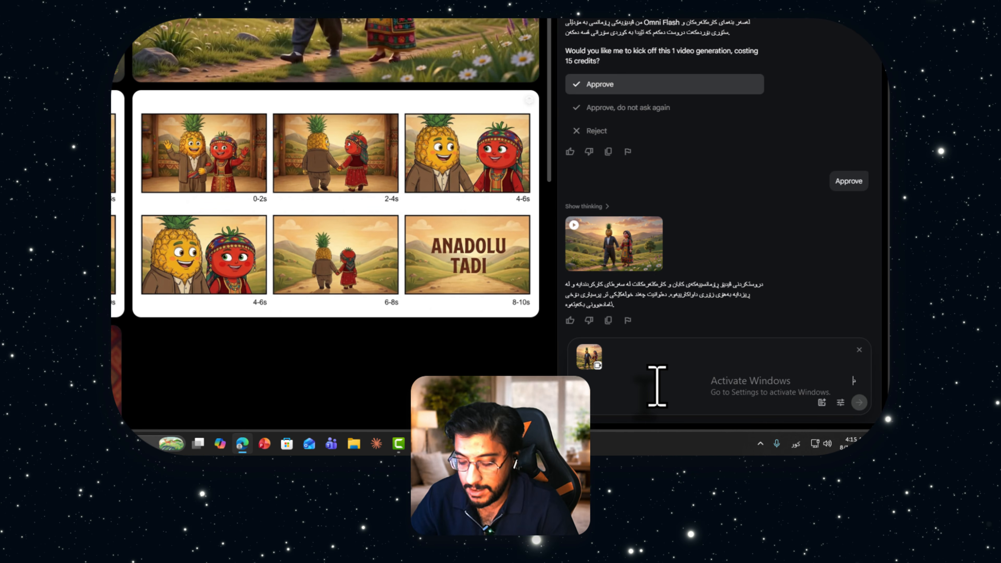
text( لێ)
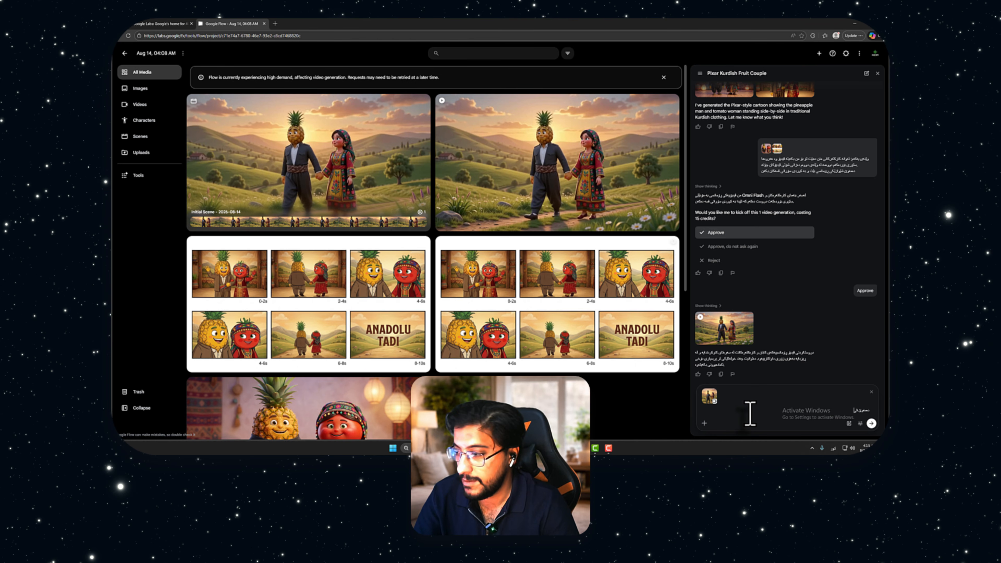
text(دیۆکەم بۆ د)
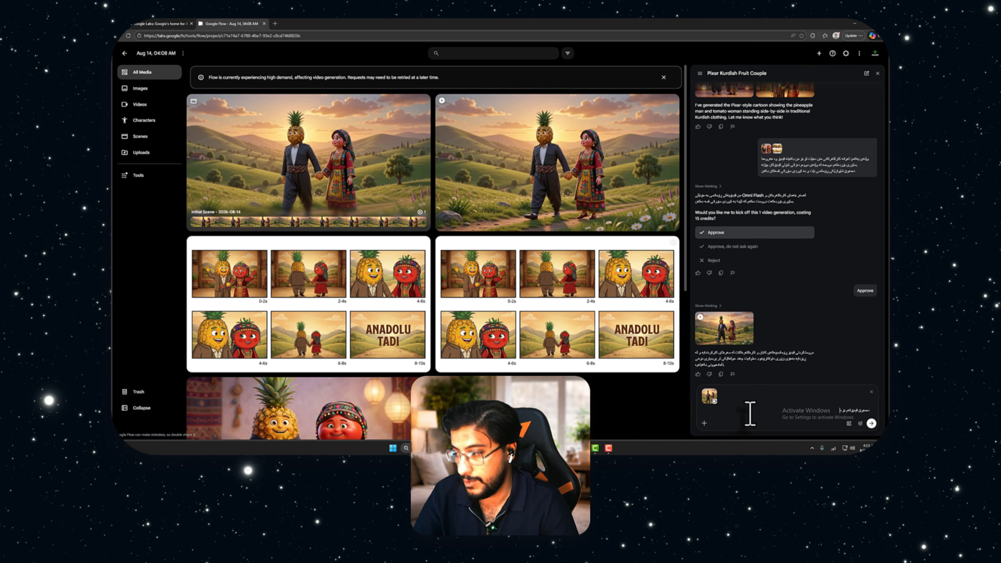
text(رێژتر بک)
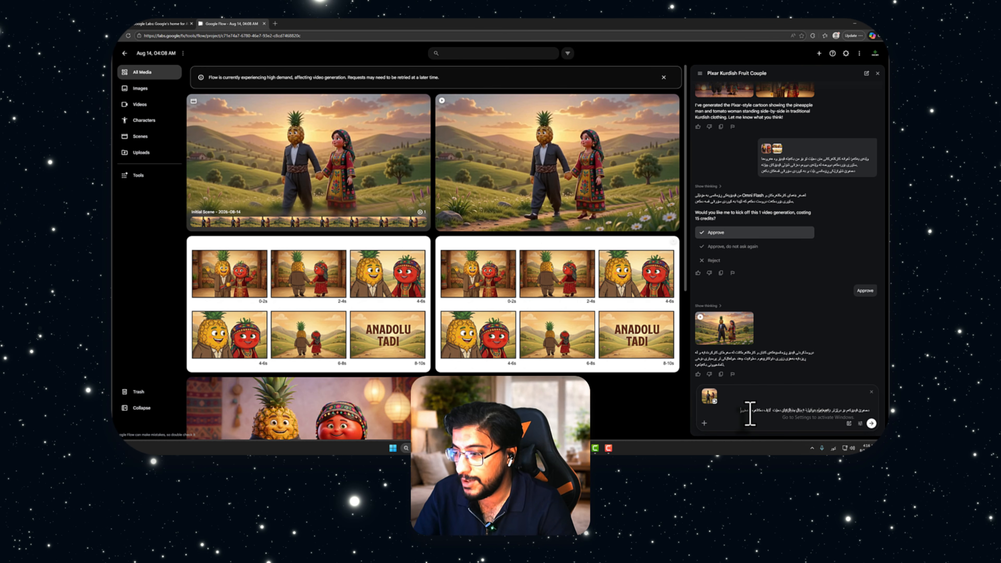
Continue the Kurdish prompt by saying that 10 thousand people watch the livestream ("١٠ هەزار خەڵک"), correcting mistyped words
key(BackSpace)
key(BackSpace)
key(BackSpace)
key(BackSpace)
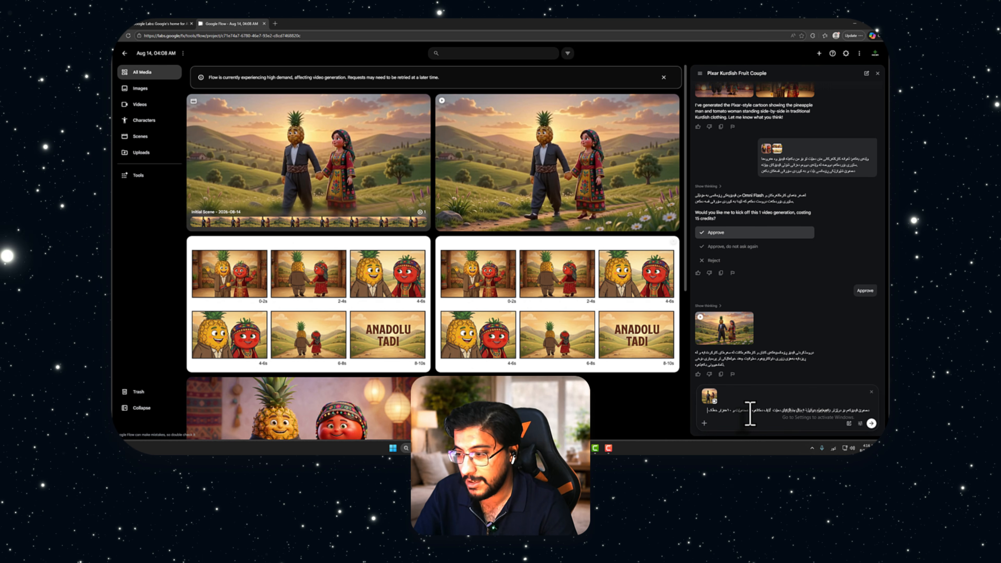
text(وایی)
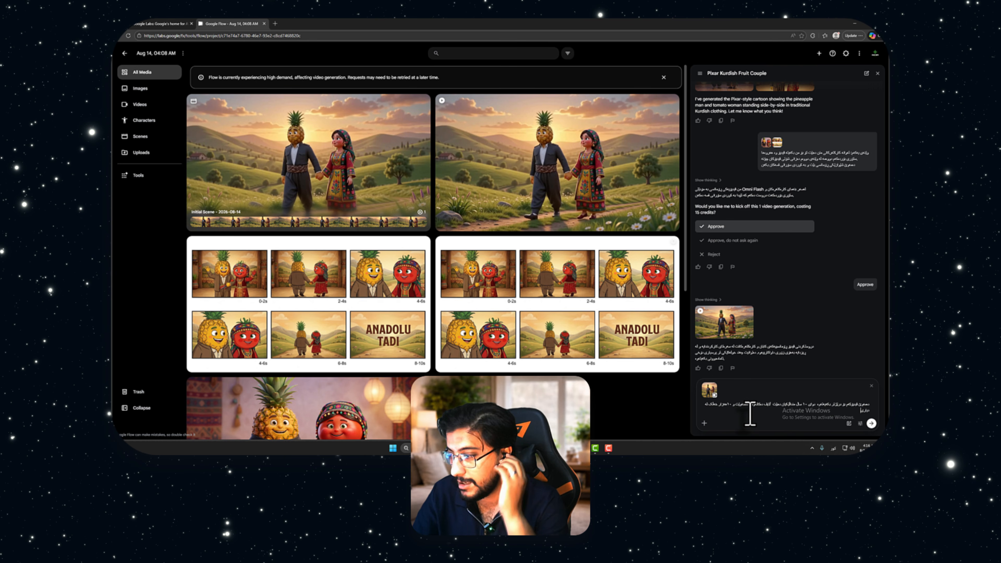
key(BackSpace)
key(BackSpace)
key(BackSpace)
key(BackSpace)
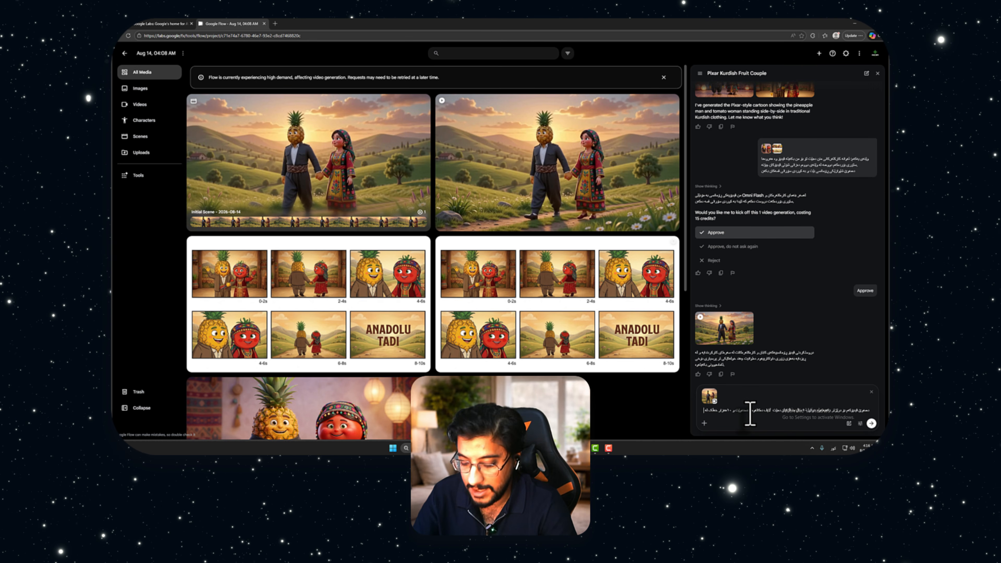
text(س)
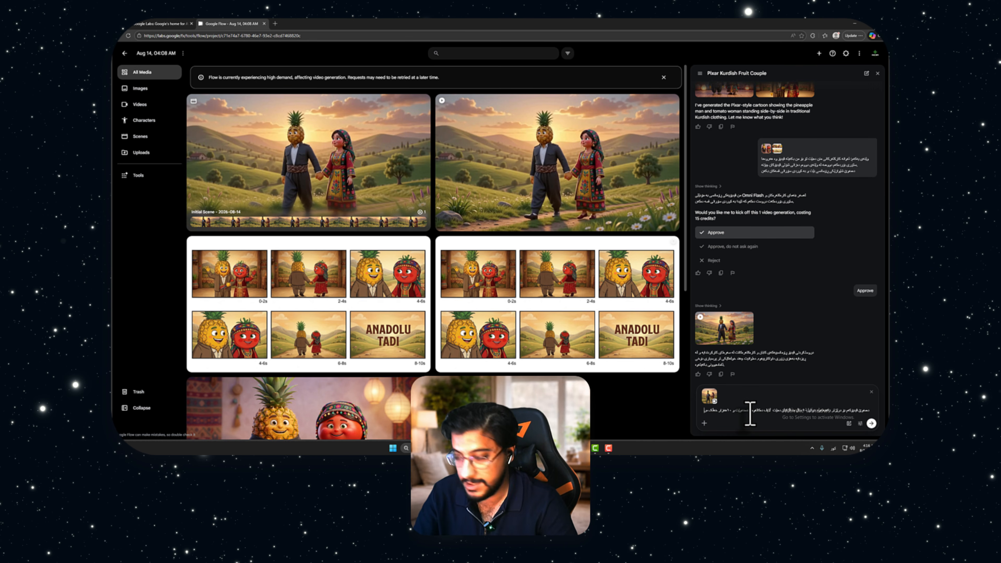
text(ەیری لایەکەی)
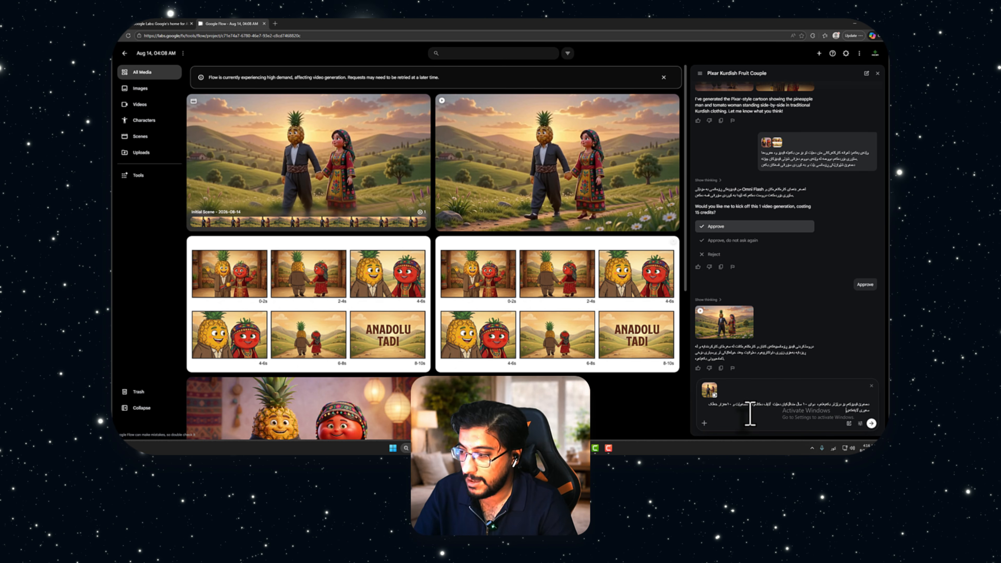
Finish the Kurdish prompt with the child farting during the livestream and send it to the agent
key(BackSpace)
key(BackSpace)
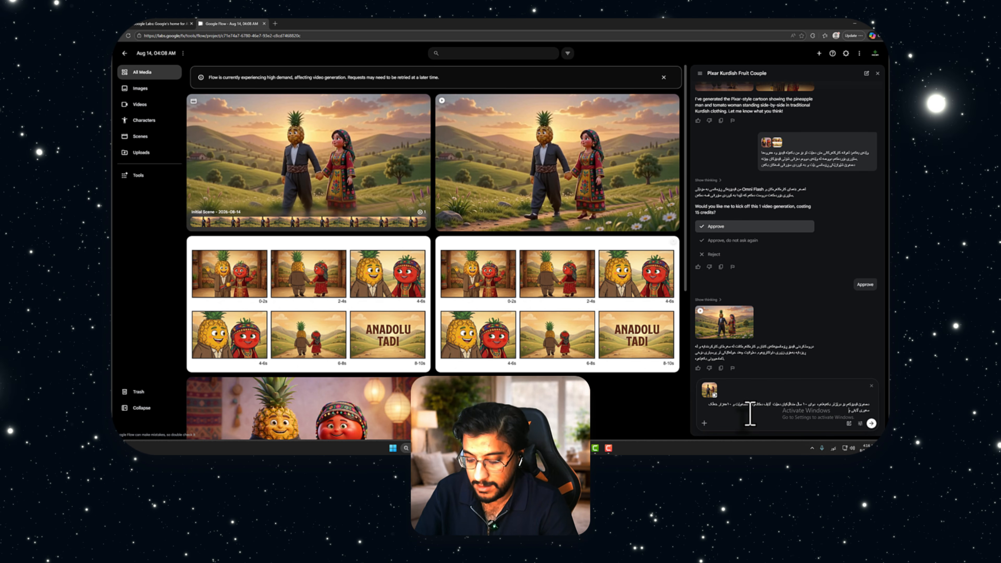
text(لەکە)
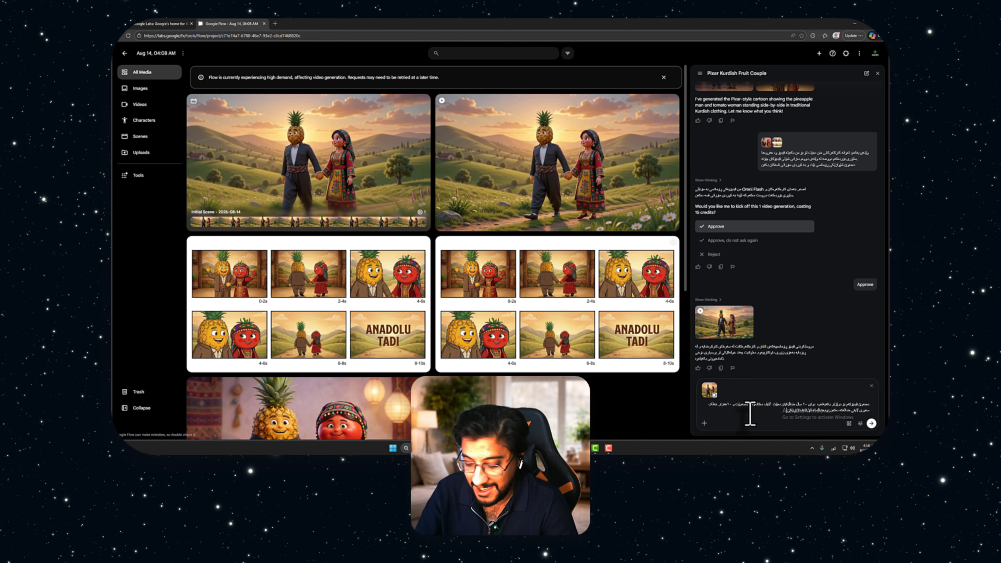
text(ب)
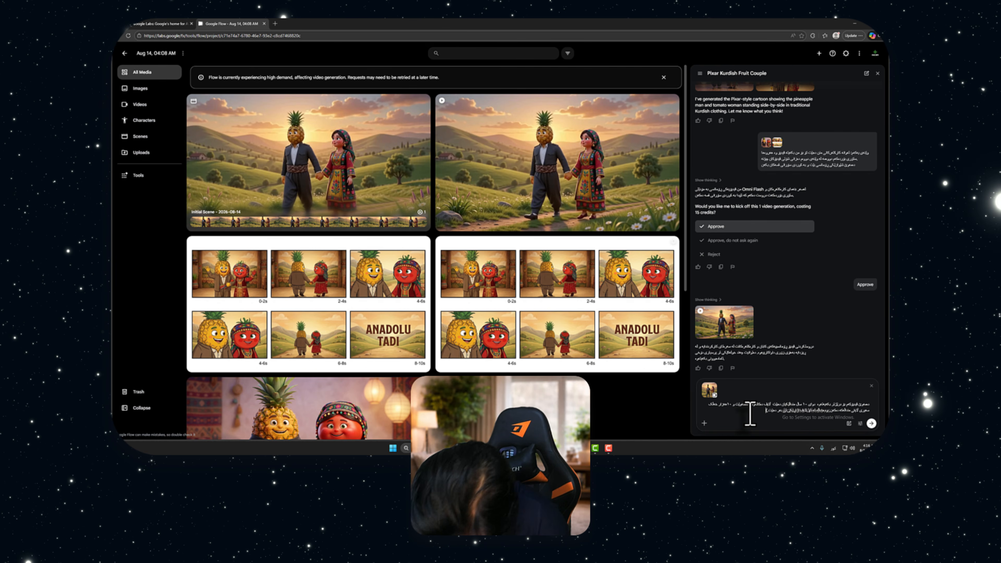
key(Return)
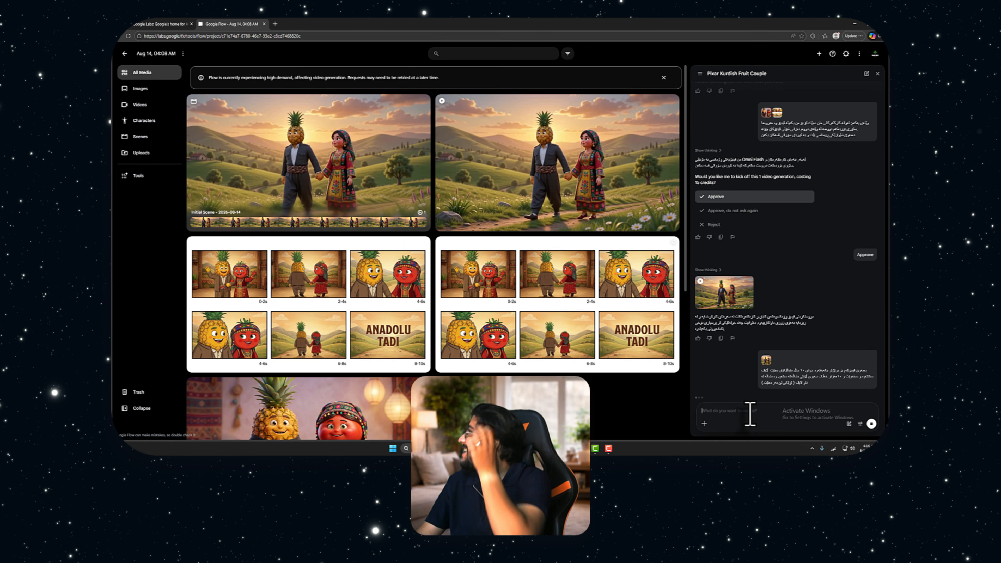
Play the video of the pineapple man and tomato woman walking hand in hand and download it
click(615, 197)
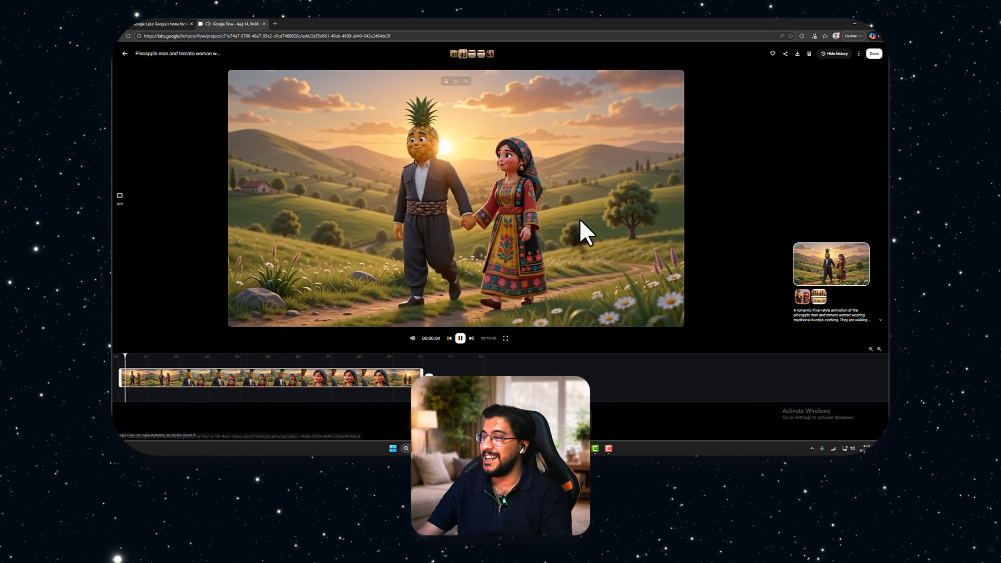
click(124, 54)
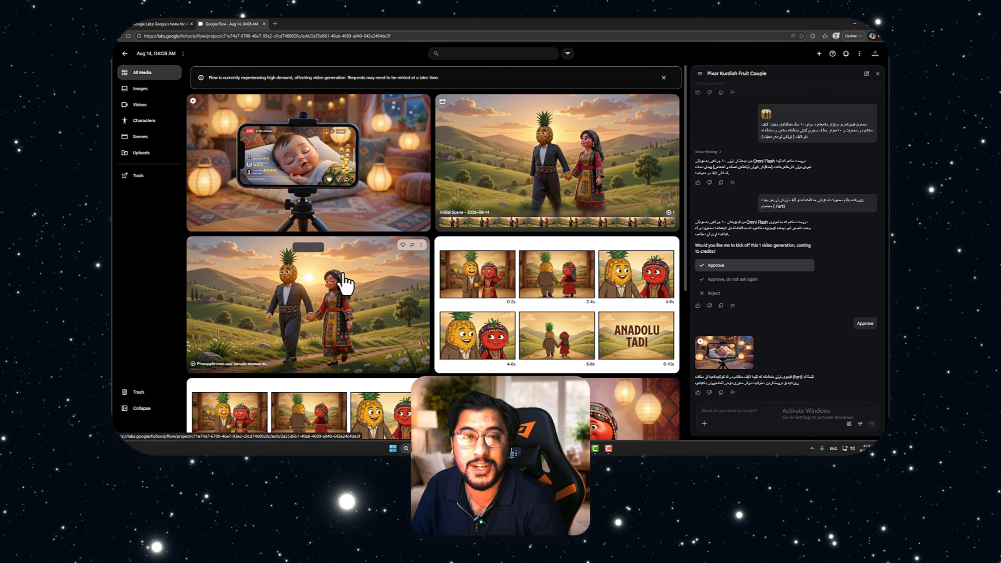
click(341, 286)
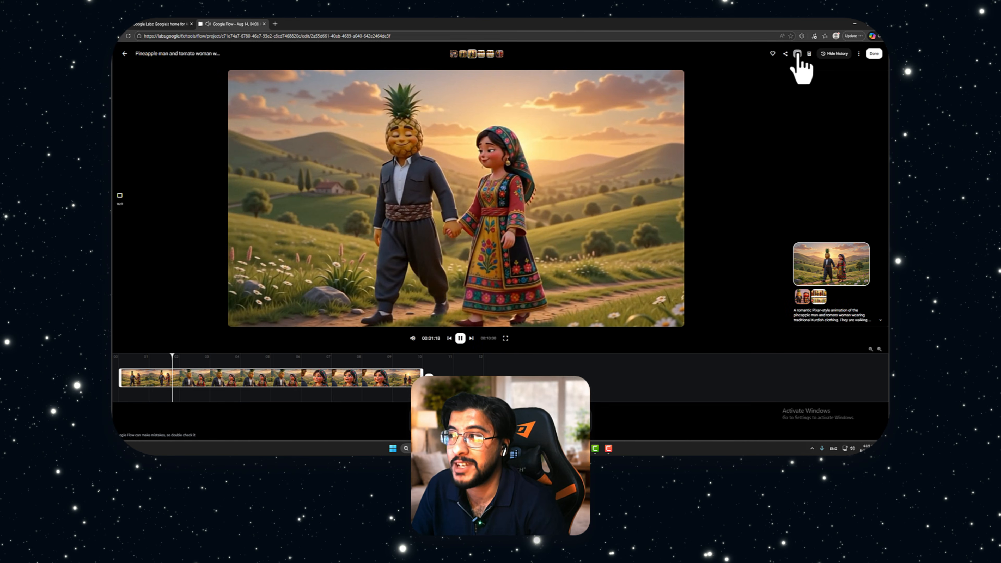
click(797, 53)
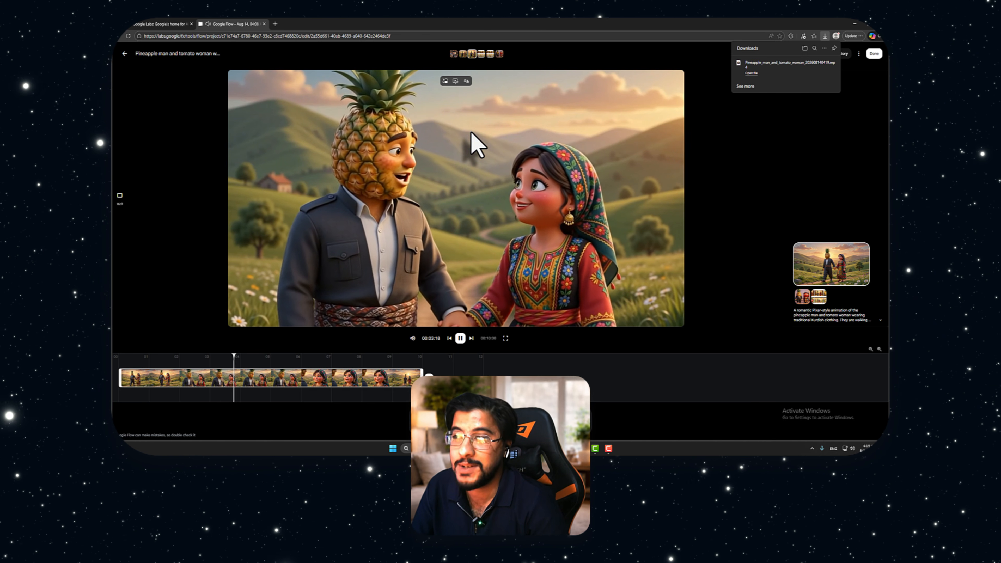
Download the "Hybrid character sleeping on pillow" video and return to the project
click(125, 54)
click(253, 132)
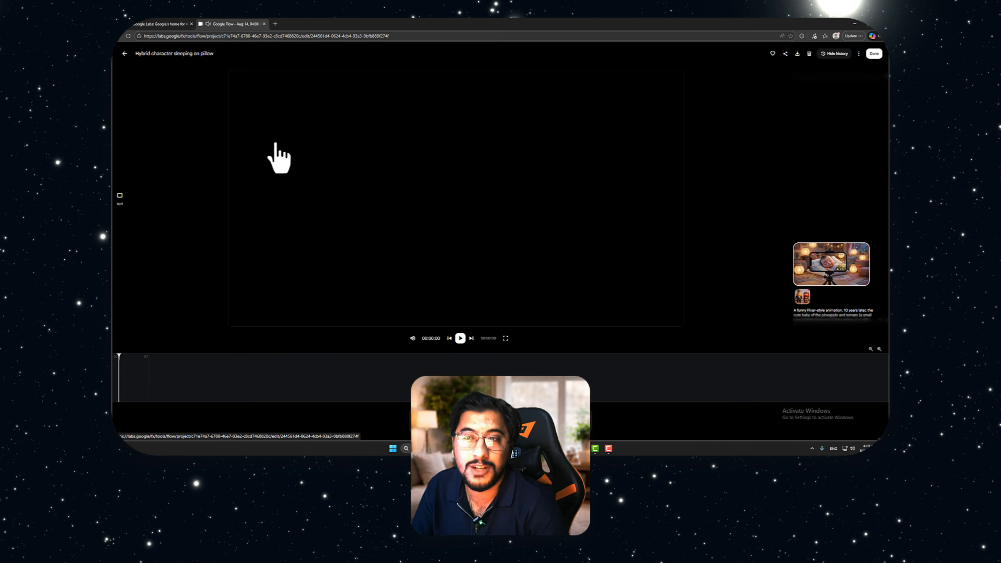
click(797, 54)
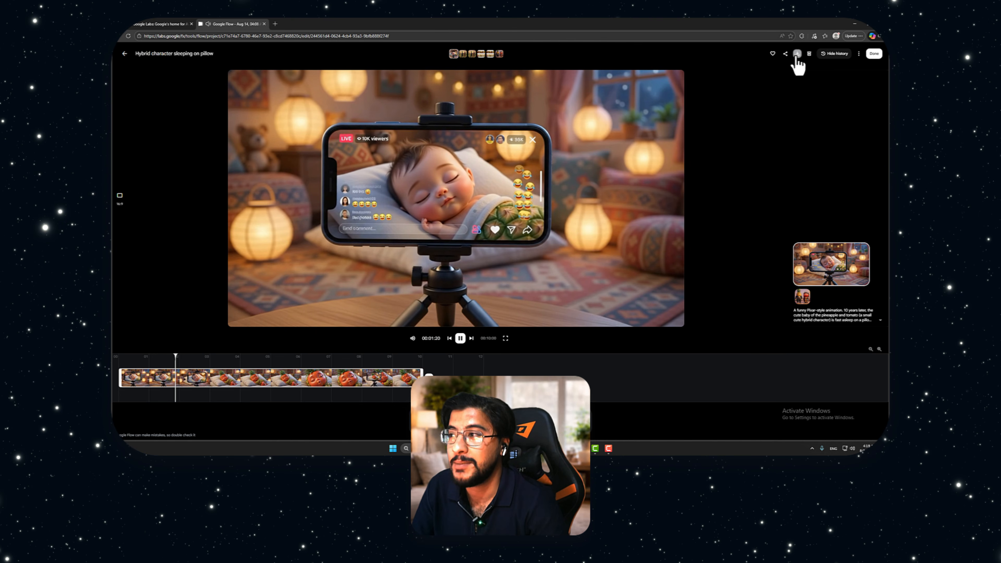
click(125, 53)
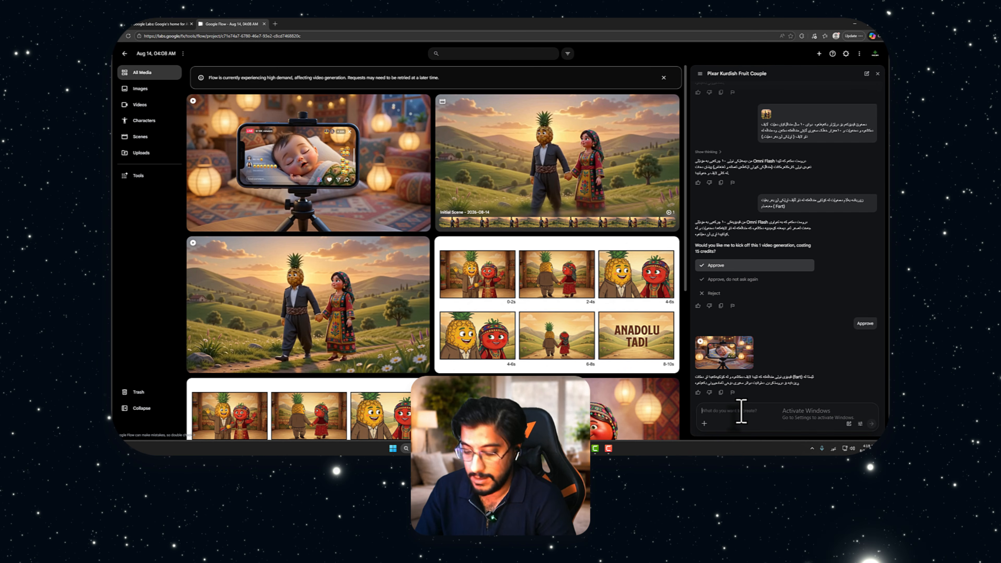
Start a new Kurdish prompt asking for the child and both parents together in one video
text(زۆرباشە ئێ)
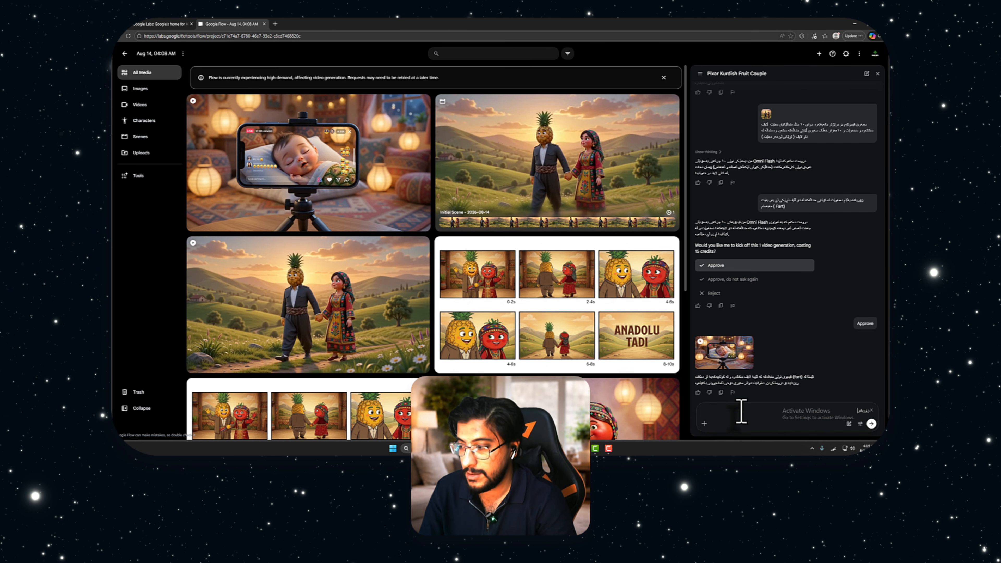
text(ستا)
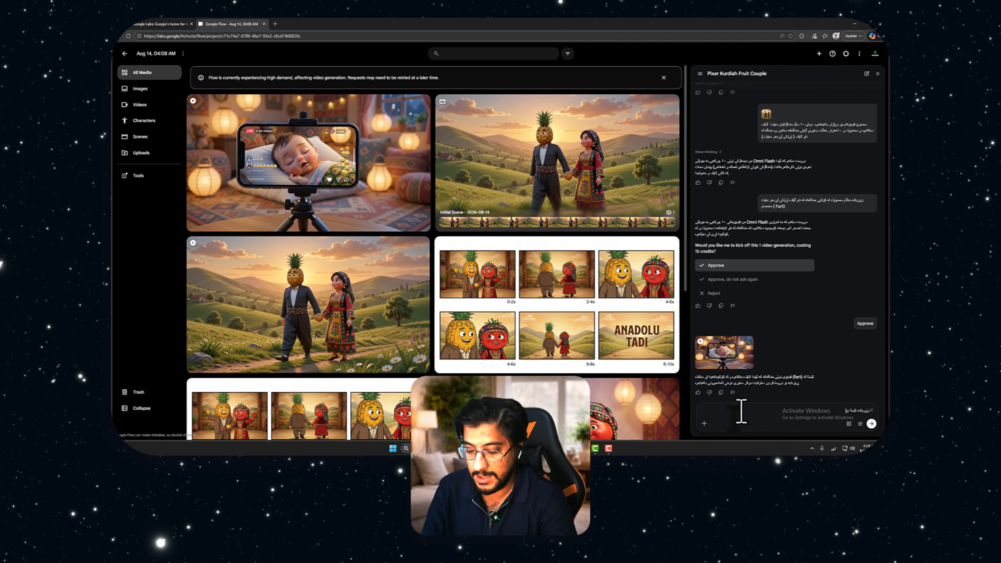
text( ئێمە منداڵەک)
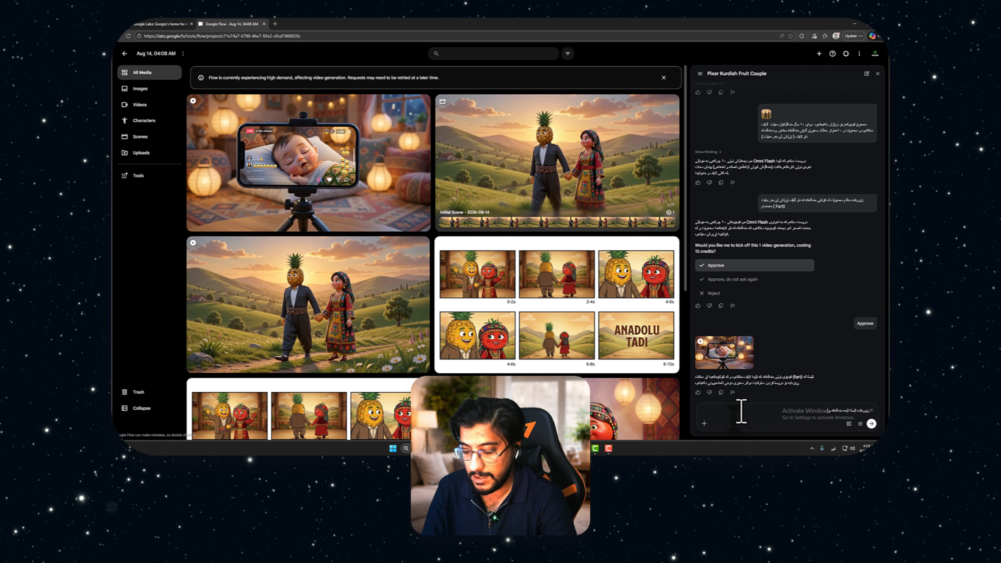
text(را)
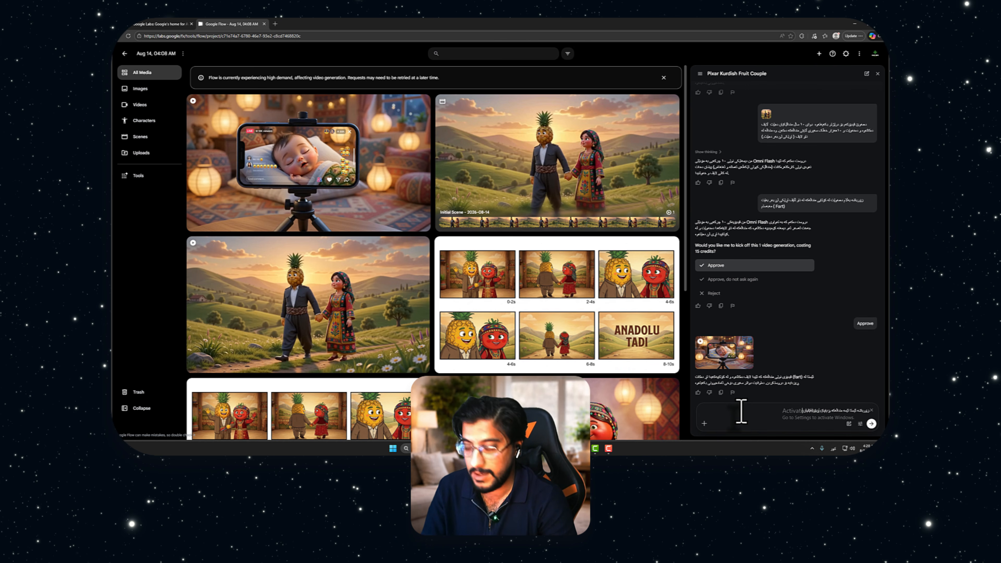
text(ێت)
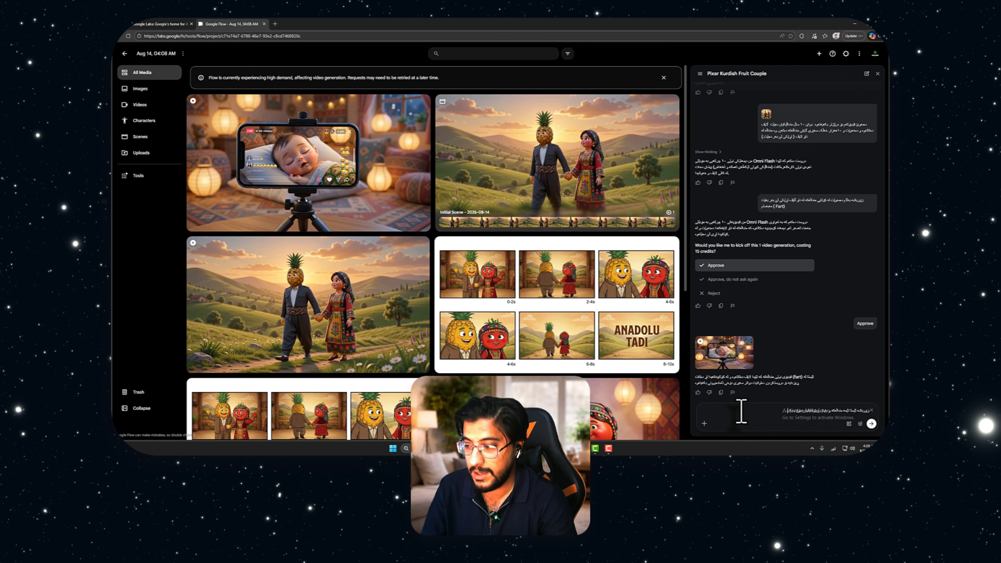
text(ەینە یەک ڤیدیۆ نموونە)
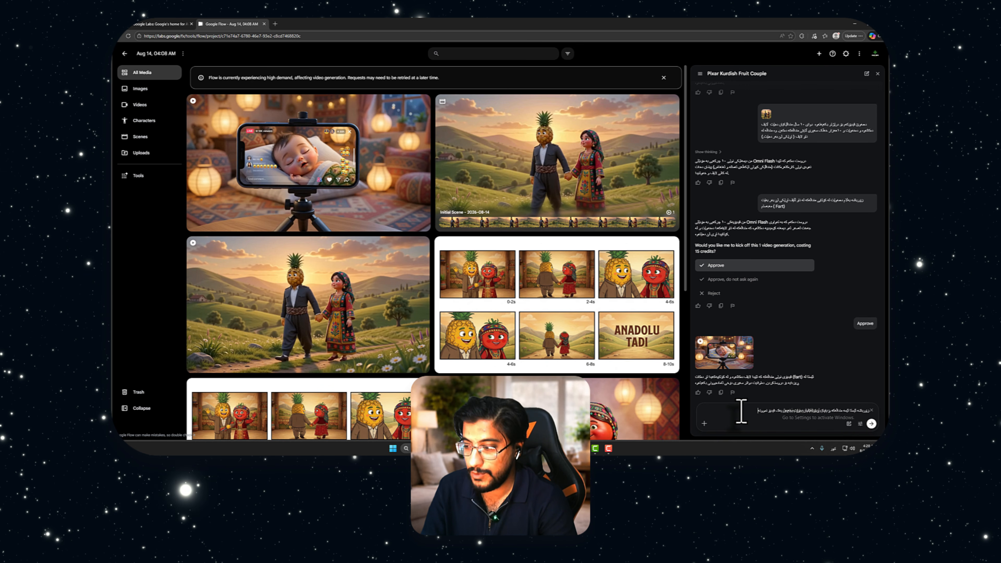
text(بکو)
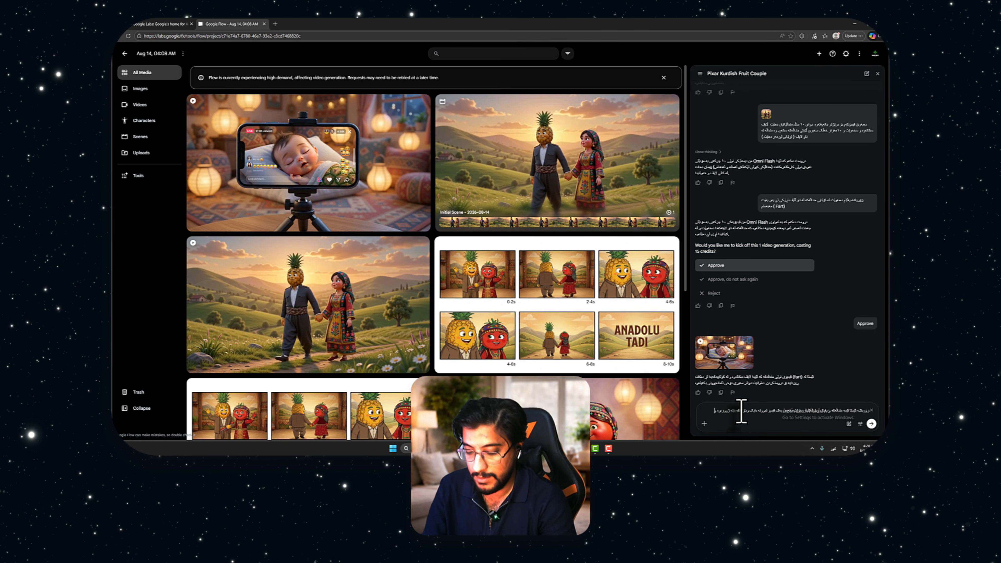
text( ب)
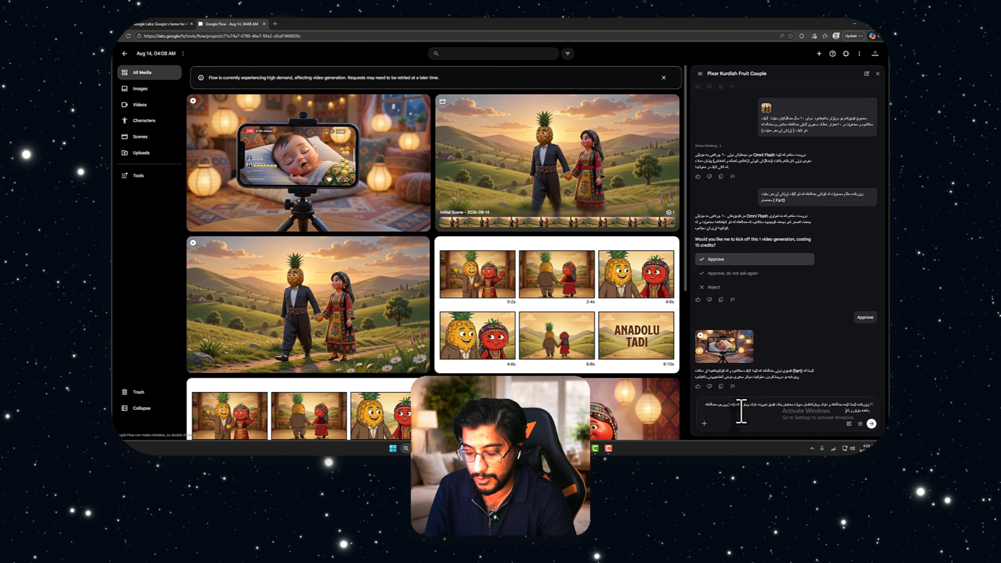
text(ژگاری بکەن بۆ)
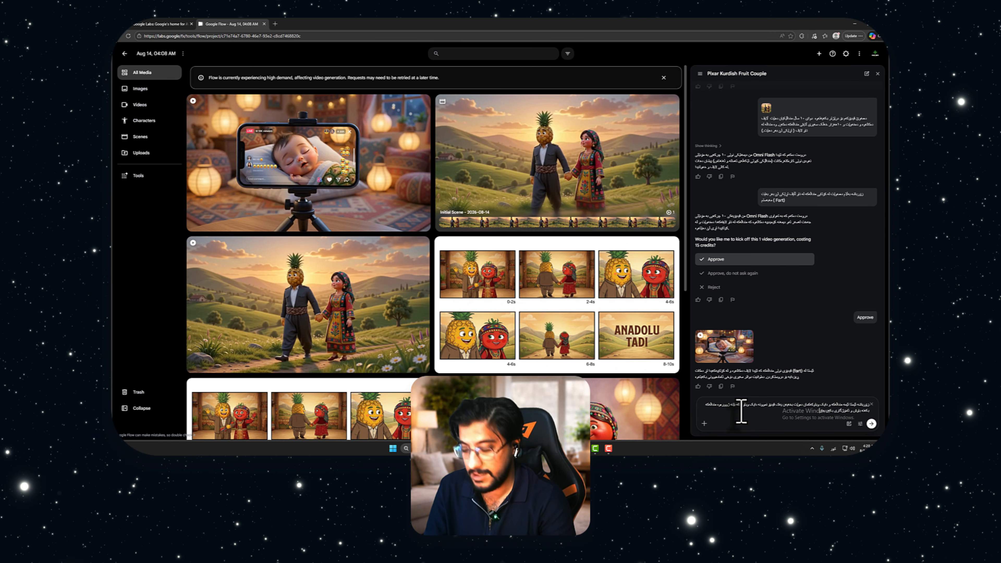
text(کی ت)
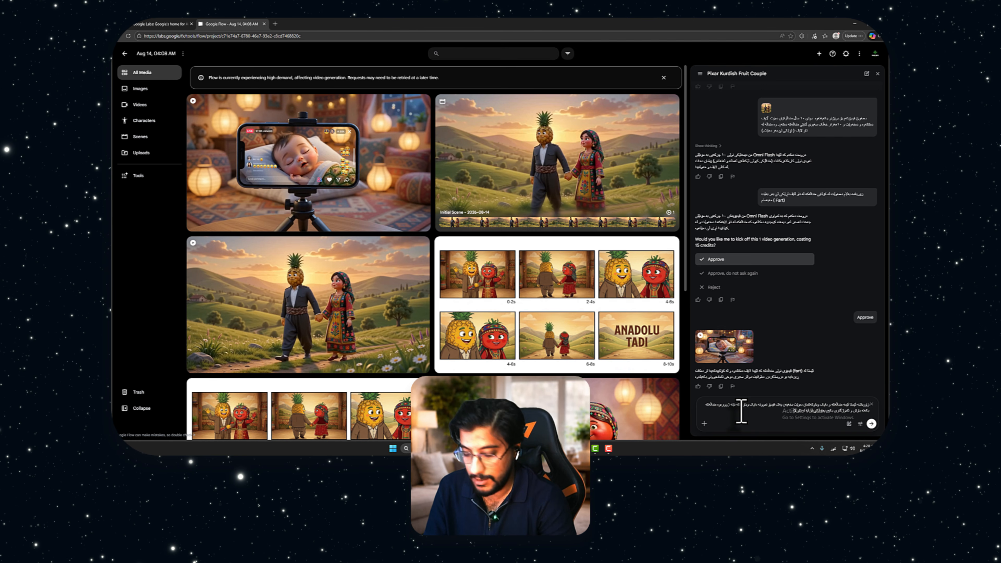
text(انە)
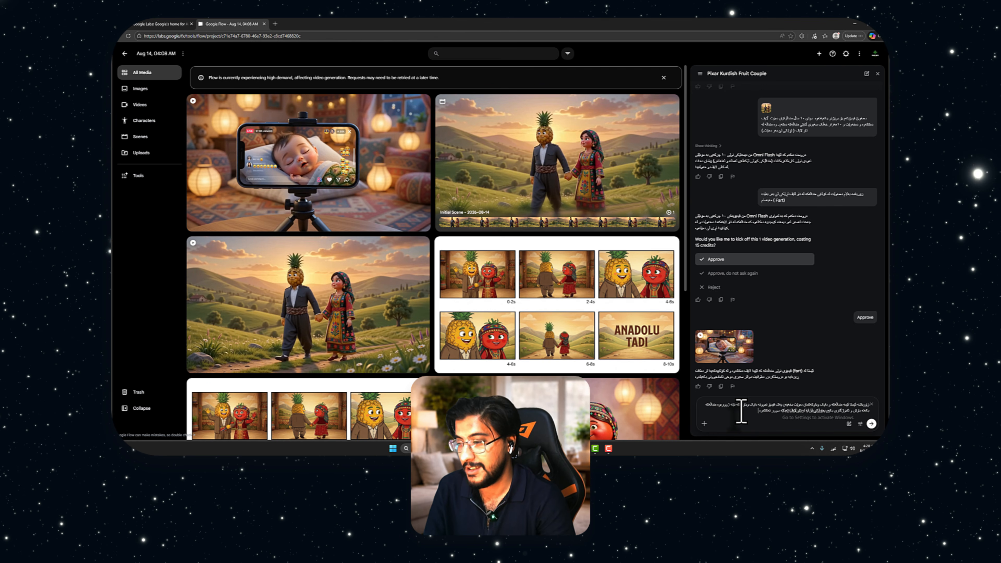
Add a prompt line referring to the picture of the mother and father, and attach the pineapple man and tomato woman image
key(shift+Return)
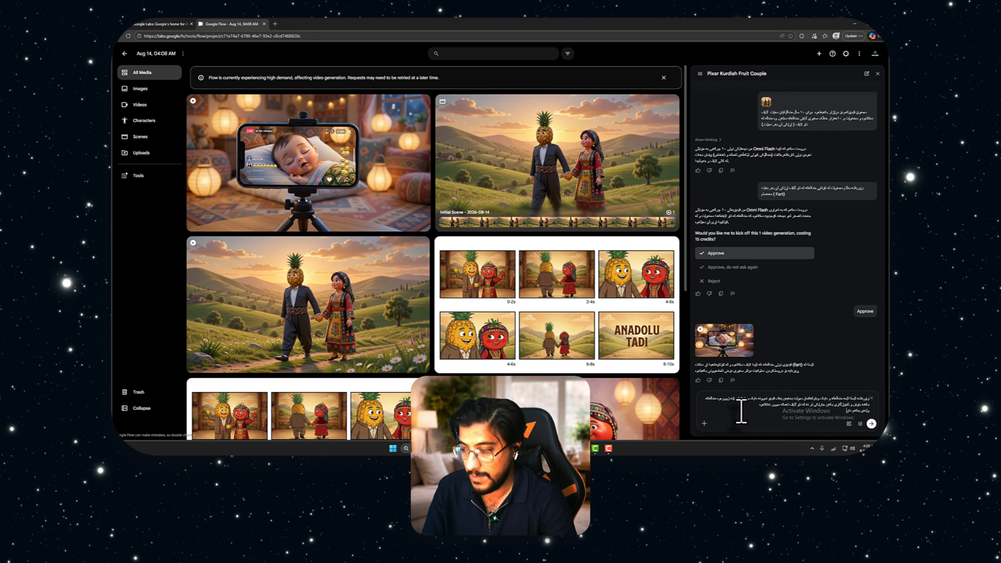
text(وێن)
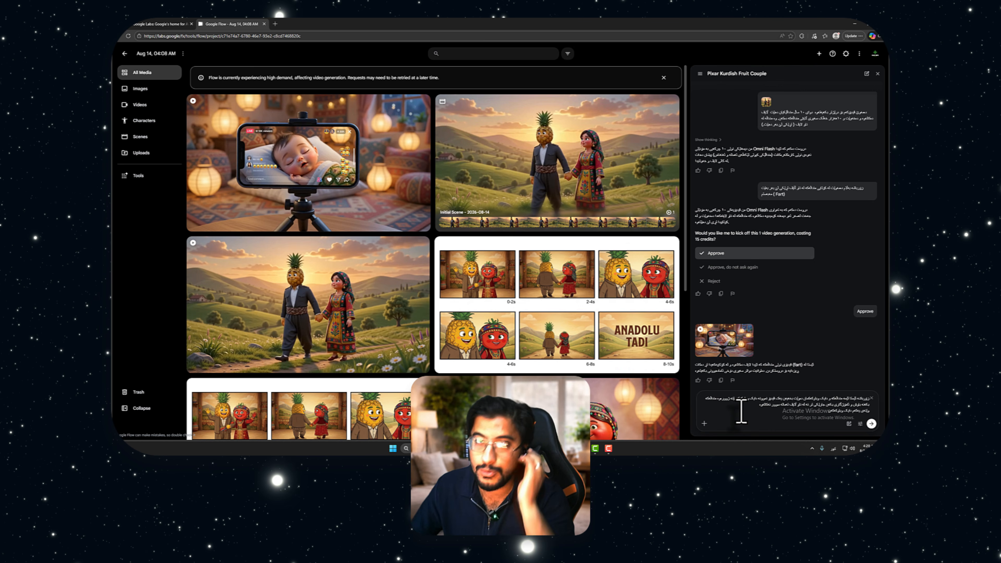
click(705, 423)
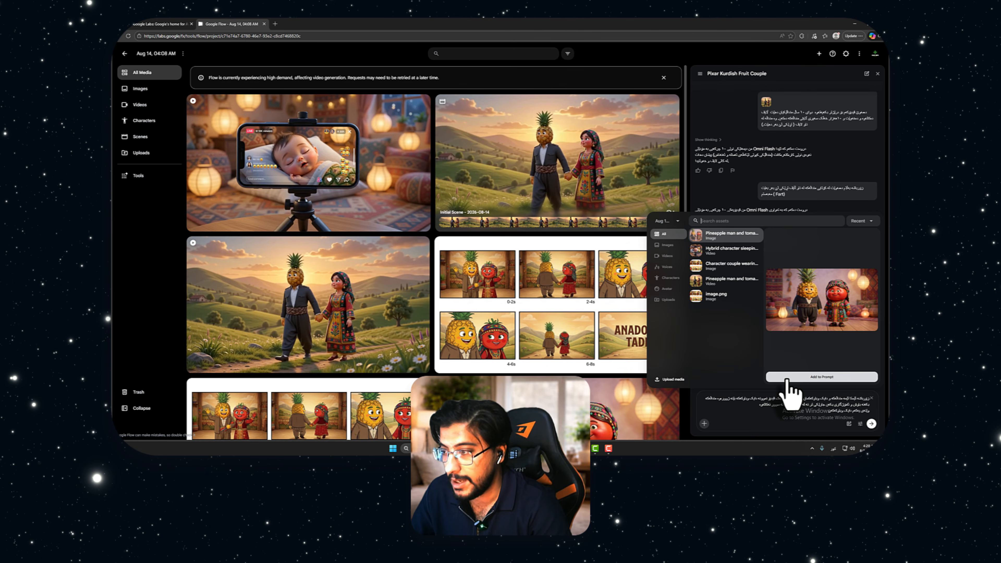
click(786, 379)
click(753, 407)
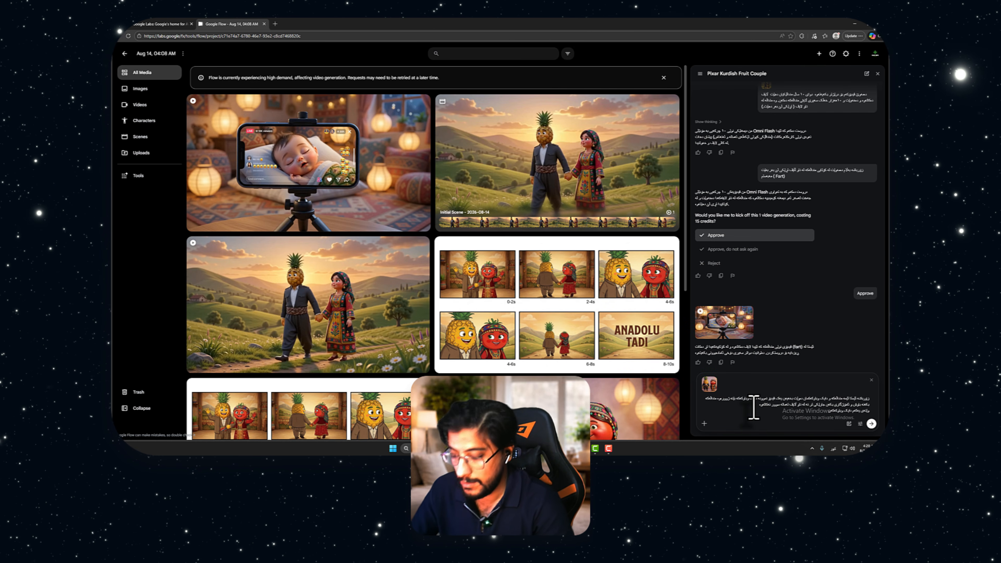
Send the parents-advice video prompt with its attached image, and reply "زۆر باشە درووستی بکە چاوەڕێتم" to have the proposed video made
key(shift+Return)
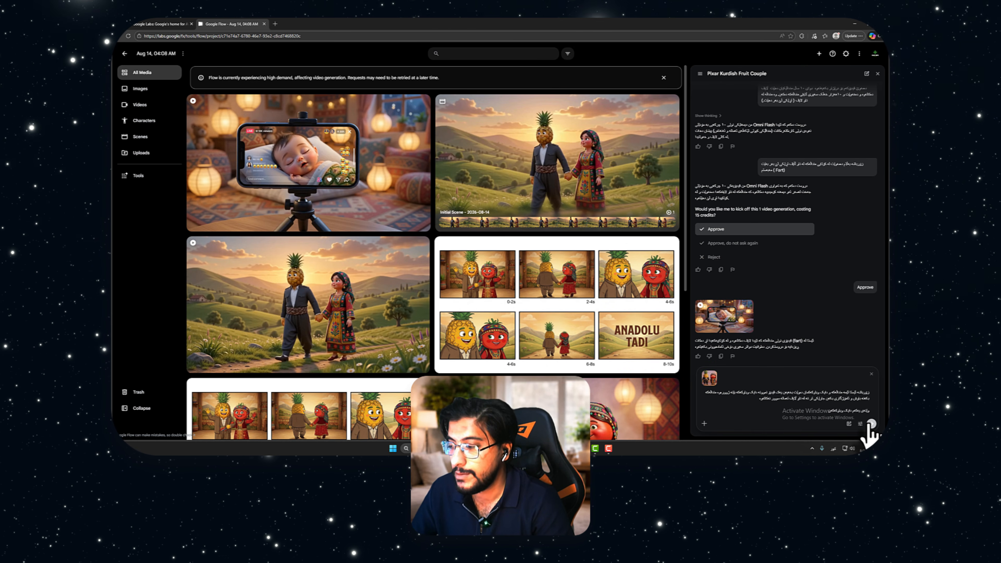
click(871, 424)
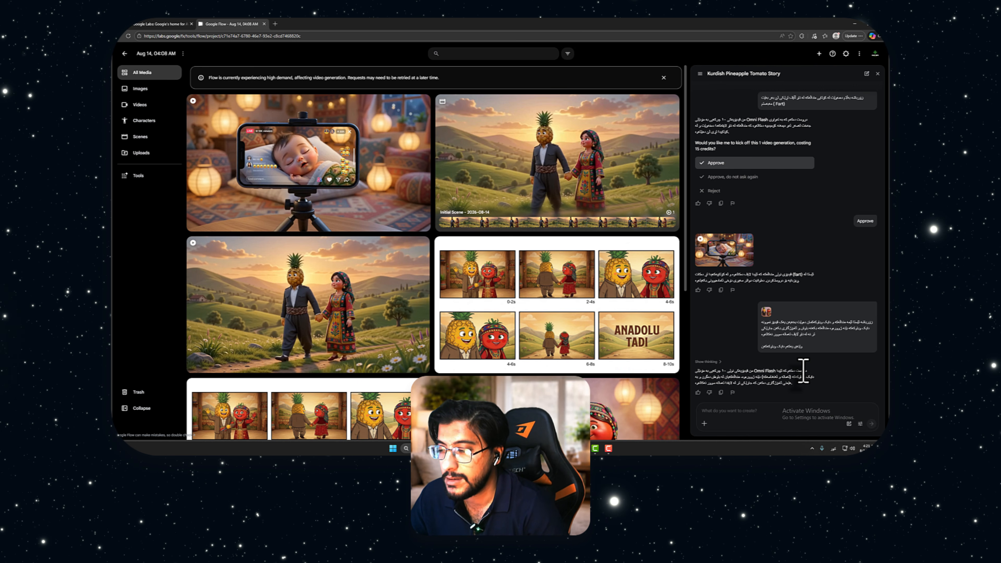
click(778, 414)
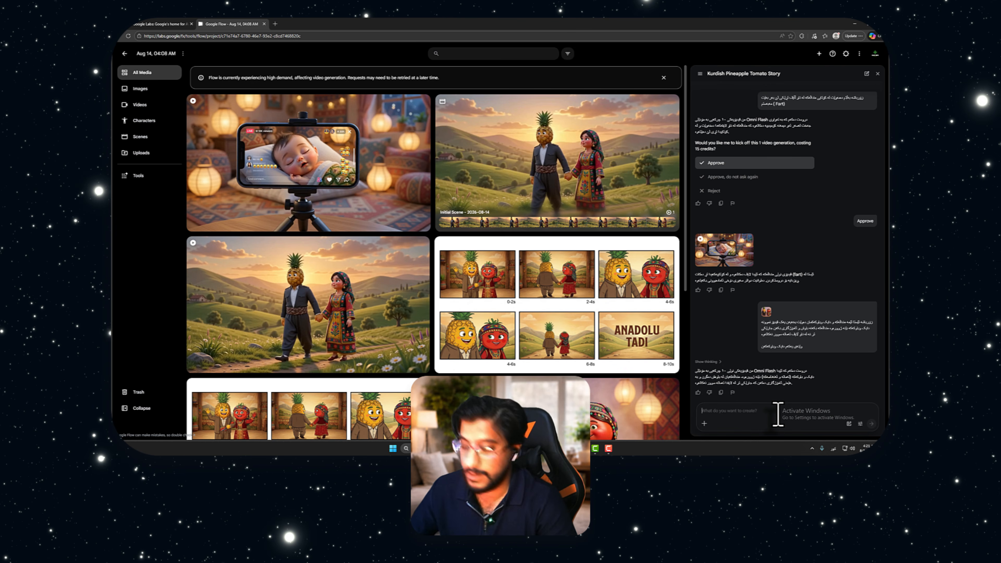
text(زۆر باشە)
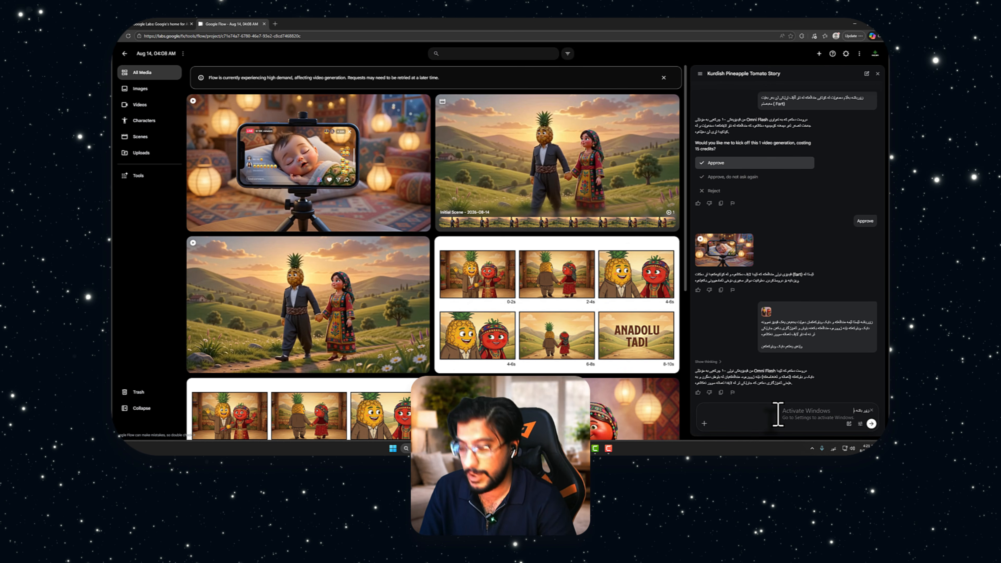
text( درووستی بکە)
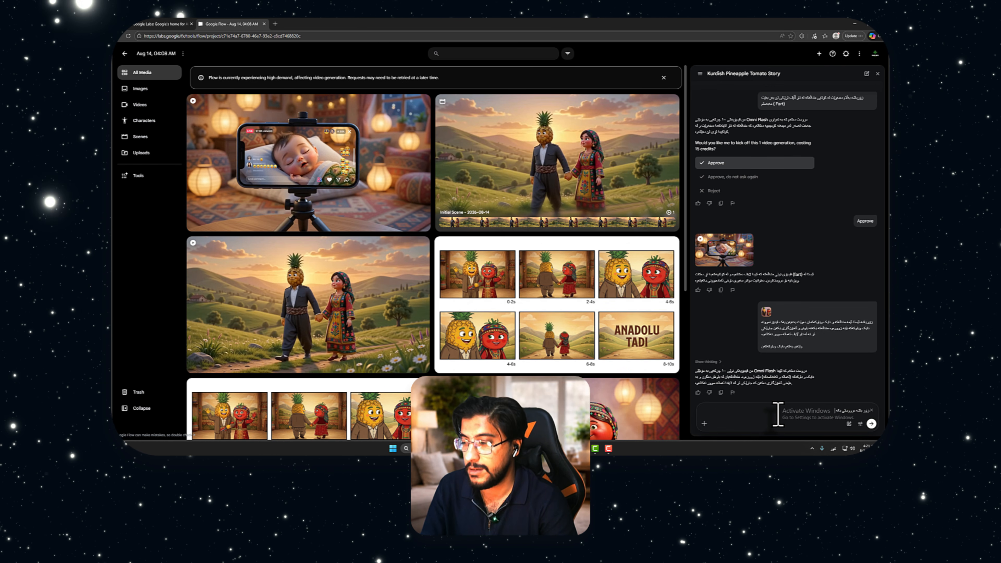
text( چاوەڕێتم)
key(Return)
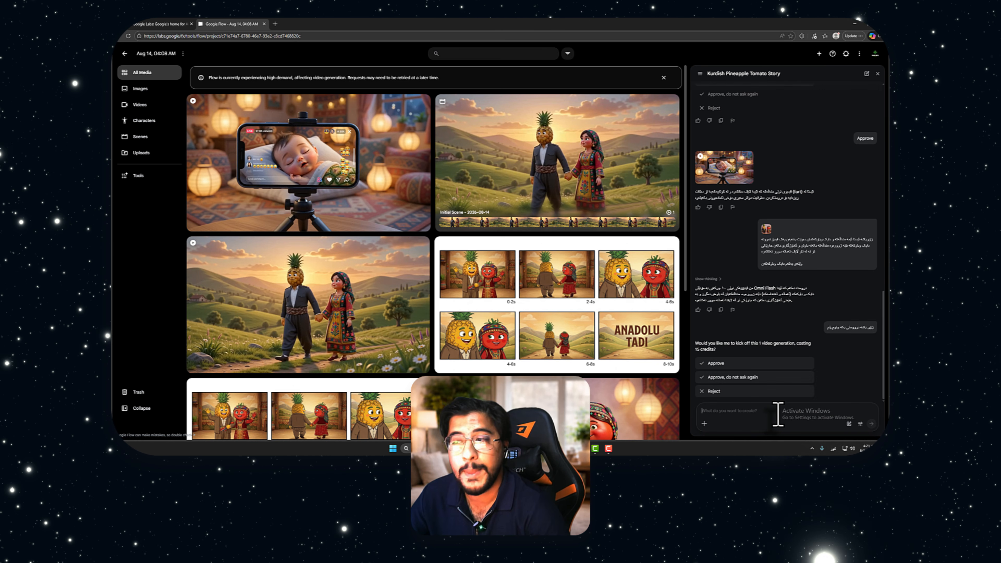
Approve the single 15-credit video generation, and open the finished video of the pineapple and tomato parents to play it
click(740, 364)
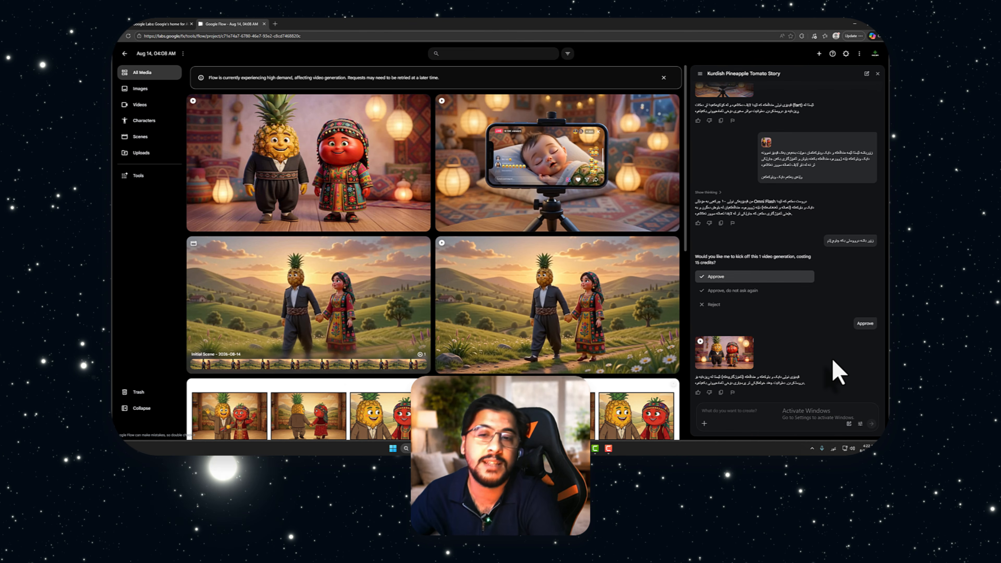
click(272, 185)
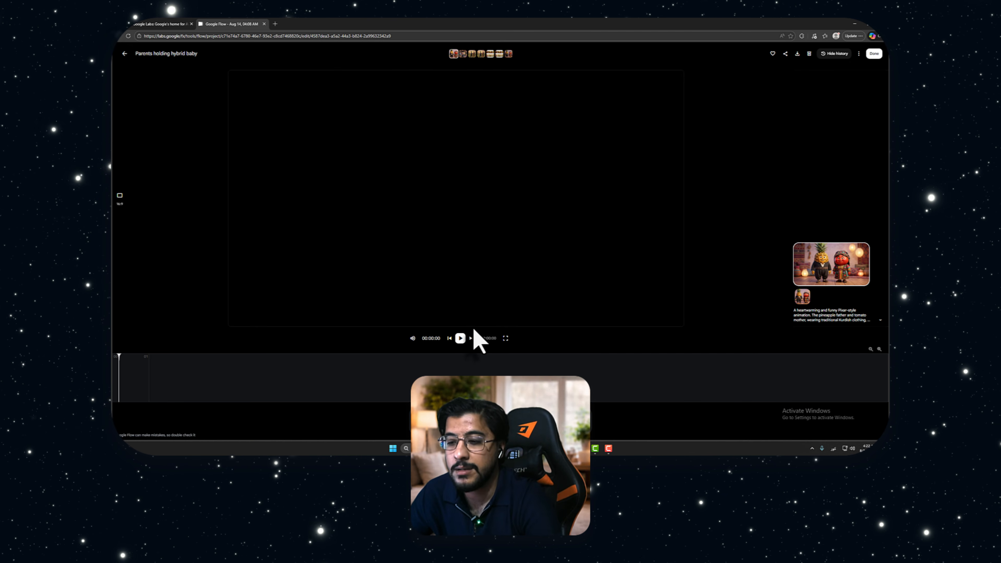
click(459, 338)
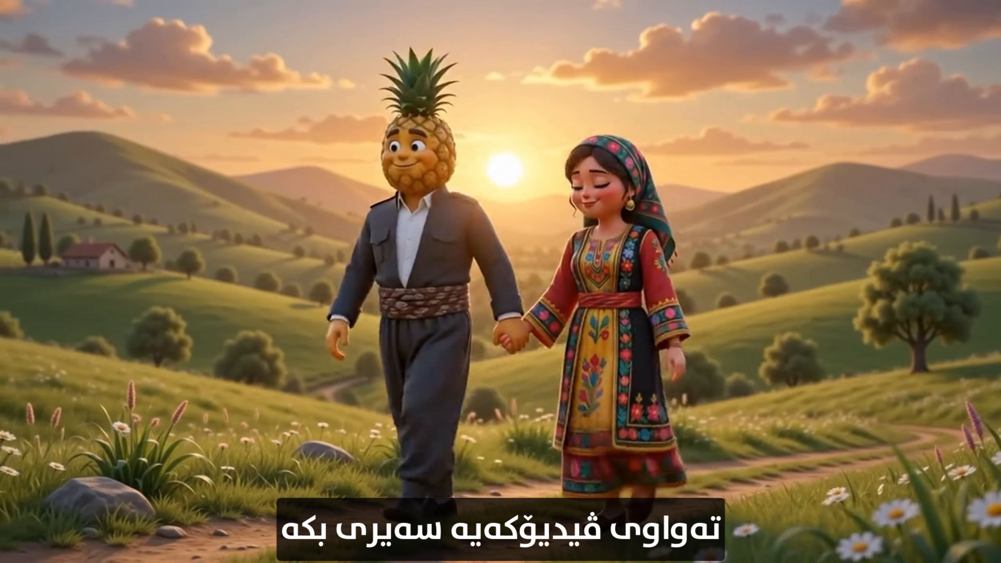